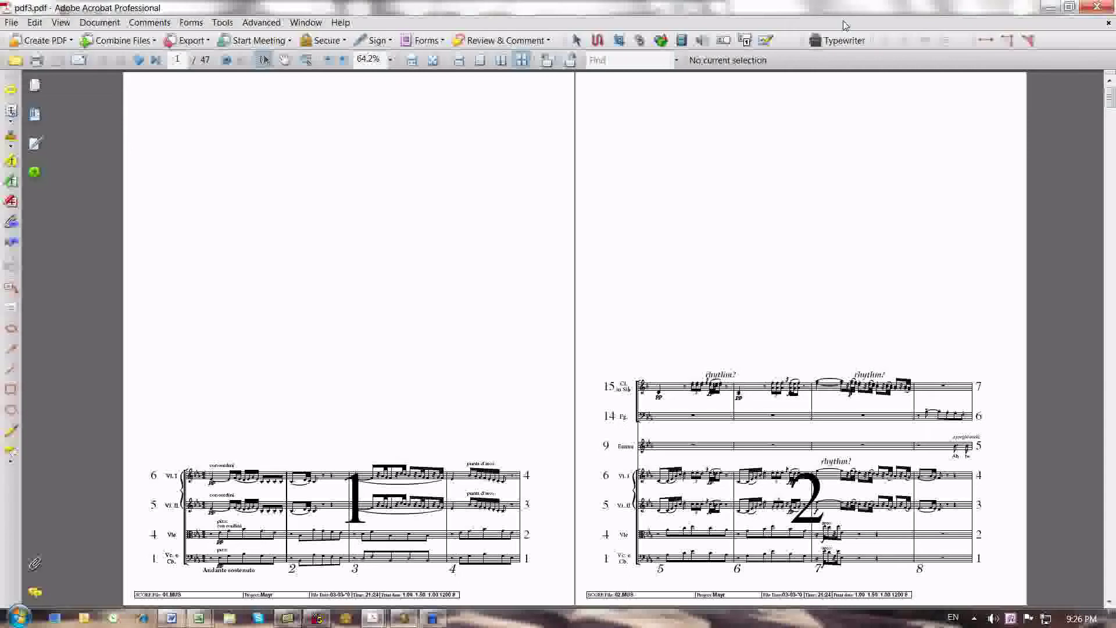
- Examine the opening pages of the score in pdf3.pdf, paging ahead to pages 11 and 12 and back to page 9
key("Page_Down")
key("Page_Down")
key("Page_Down")
key("Page_Down")
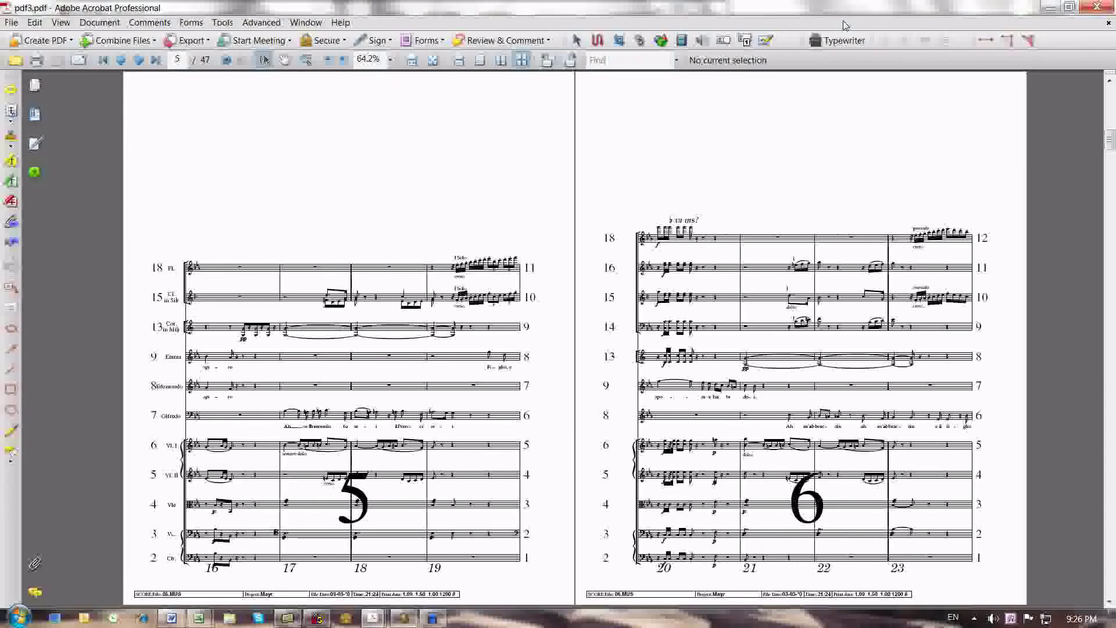
key("Page_Down")
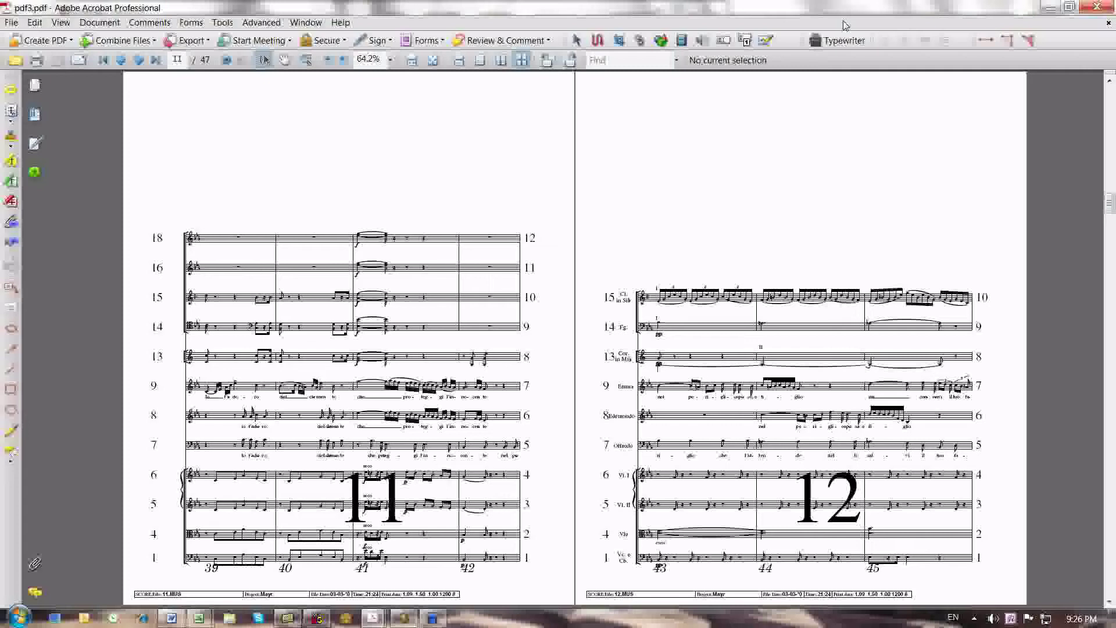
key("Page_Up")
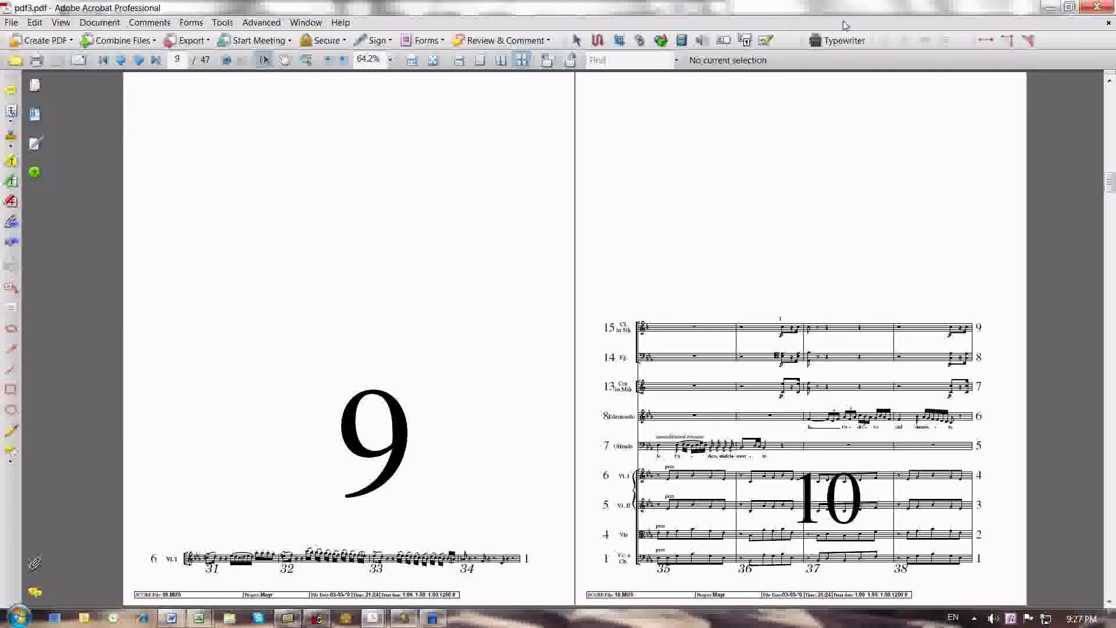
- Page through the rest of the score to the last page, 47, examining the staves on each page
key("Right")
key("Right")
key("Right")
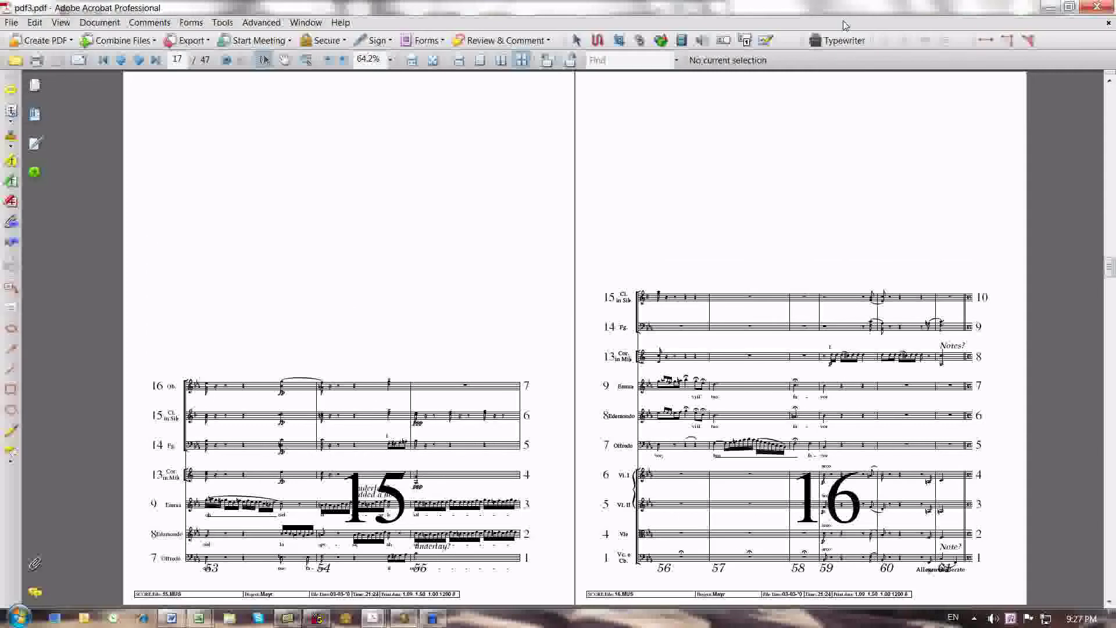
key("Right")
key("Right")
key("Right")
key("Right")
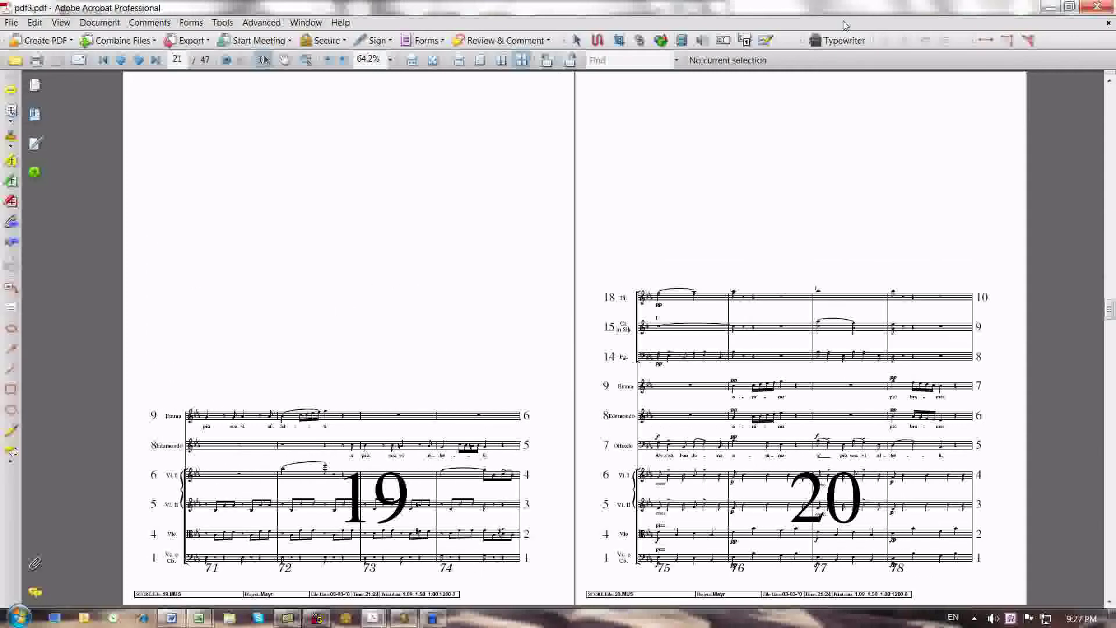
key("Right")
key("Right")
key("Right")
key("Right")
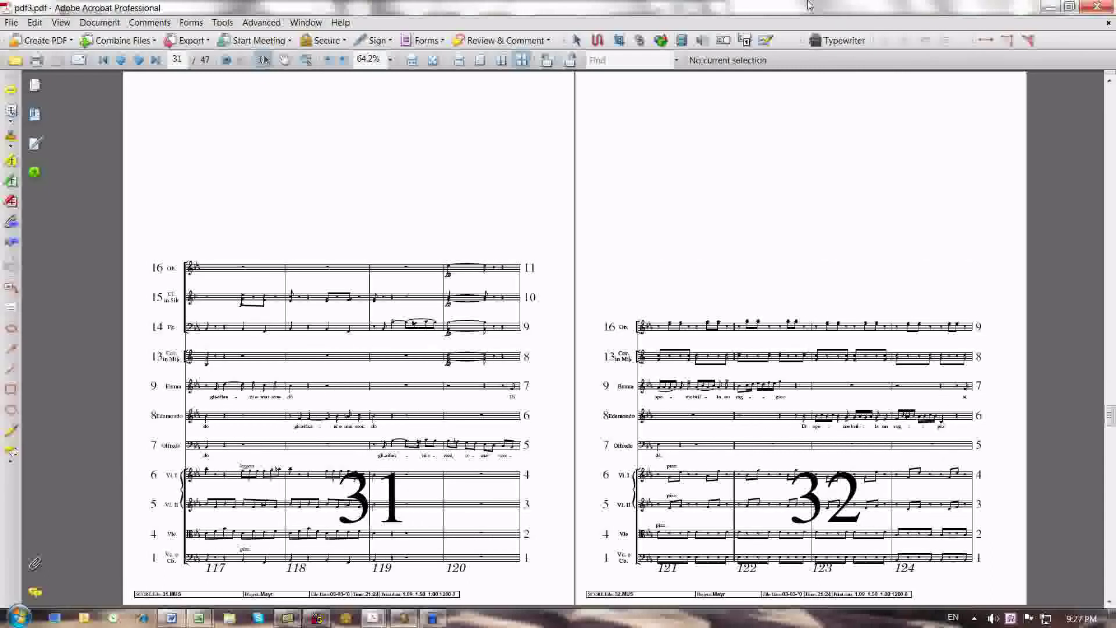
key("End")
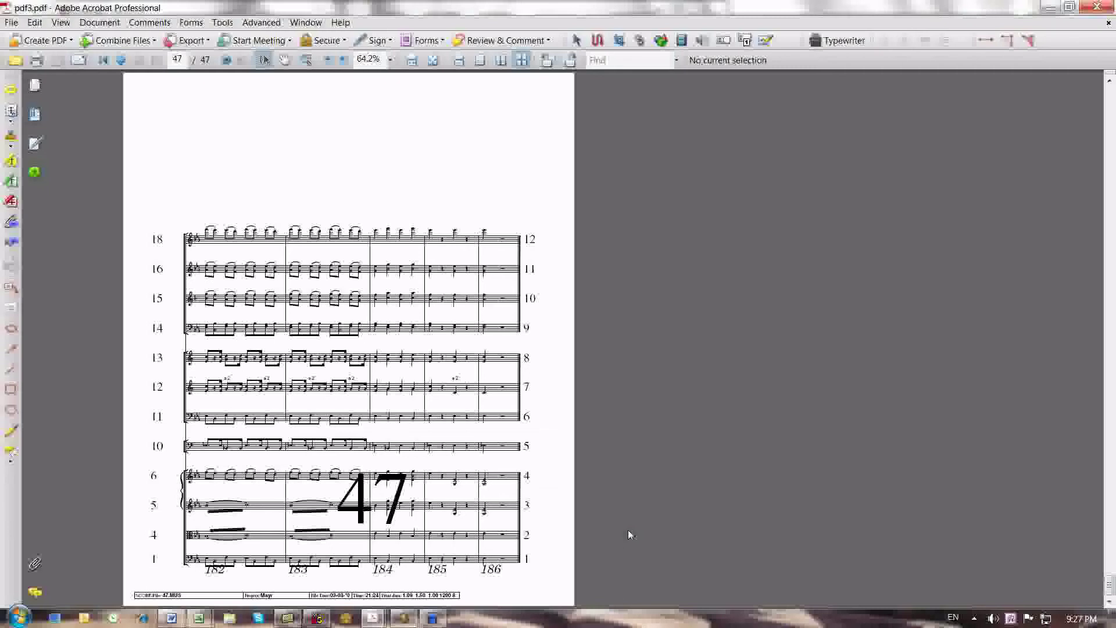
- Return to the first page of the score and review the pages up to 13 and 14
key("Home")
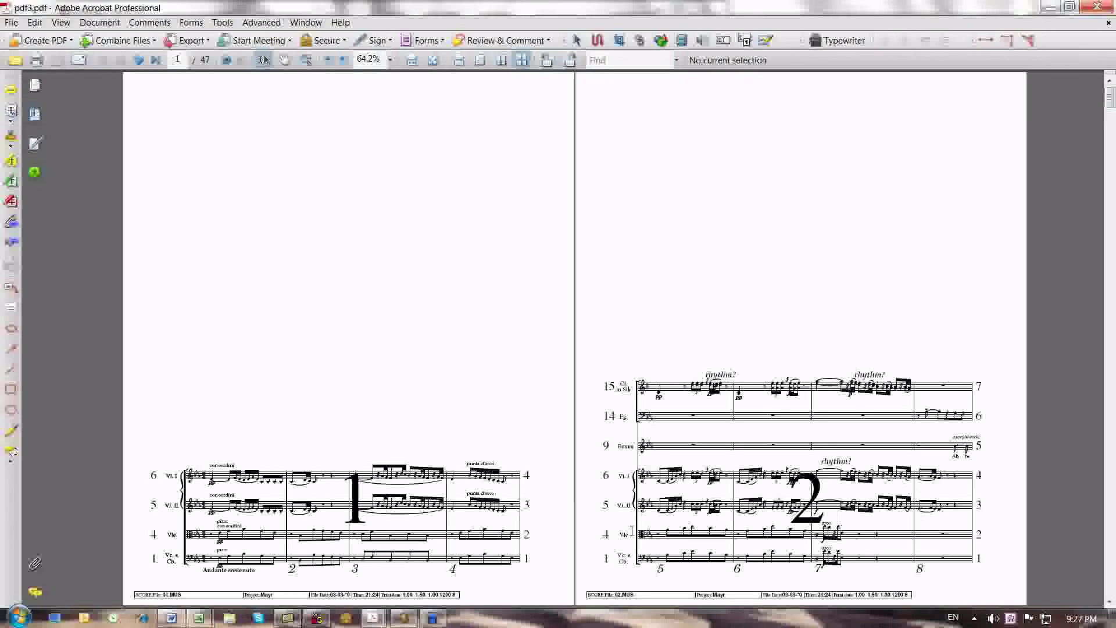
key("Page_Down")
key("Page_Down")
key("Page_Down")
key("Page_Down")
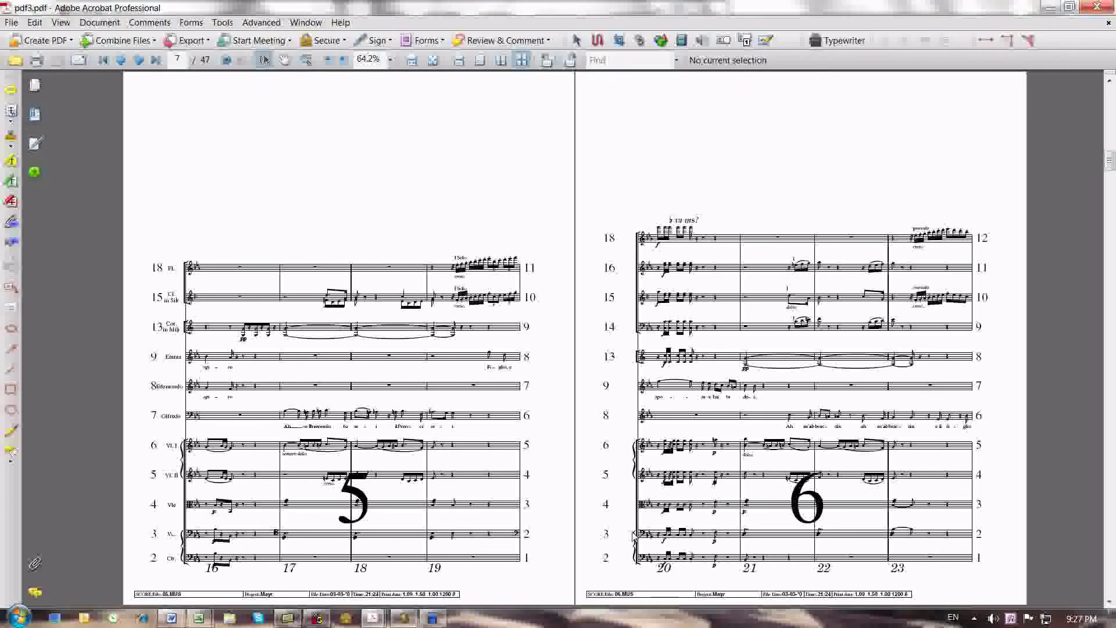
key("Page_Down")
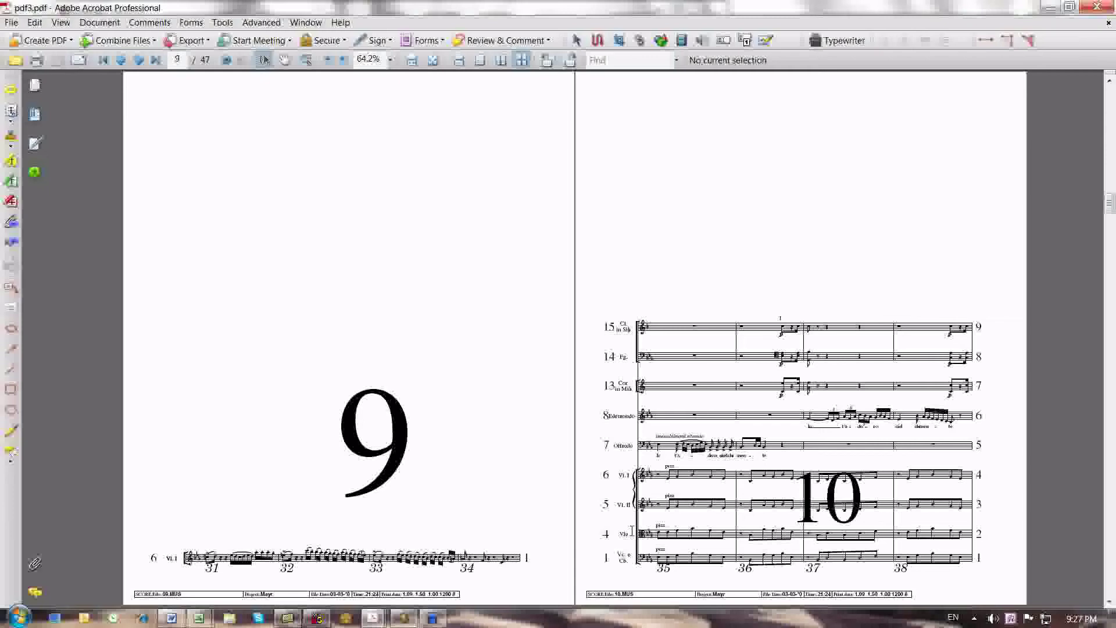
key("Page_Down")
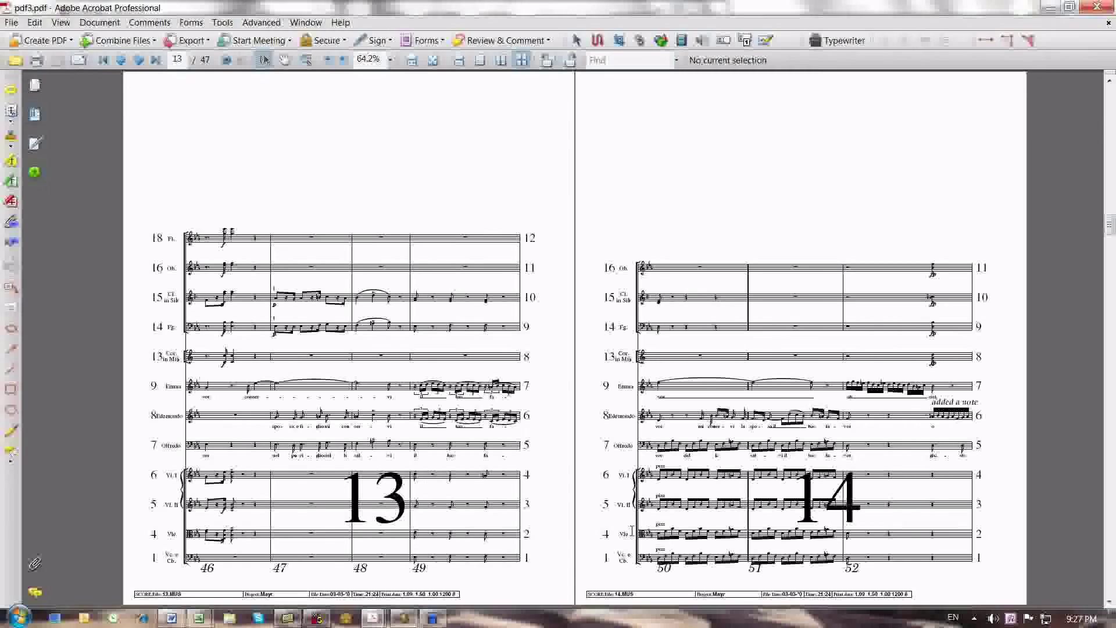
- Compare the staff numbering on pages 1 to 8 of the score, finishing on page 1
key("Home")
key("Page_Down")
key("Page_Down")
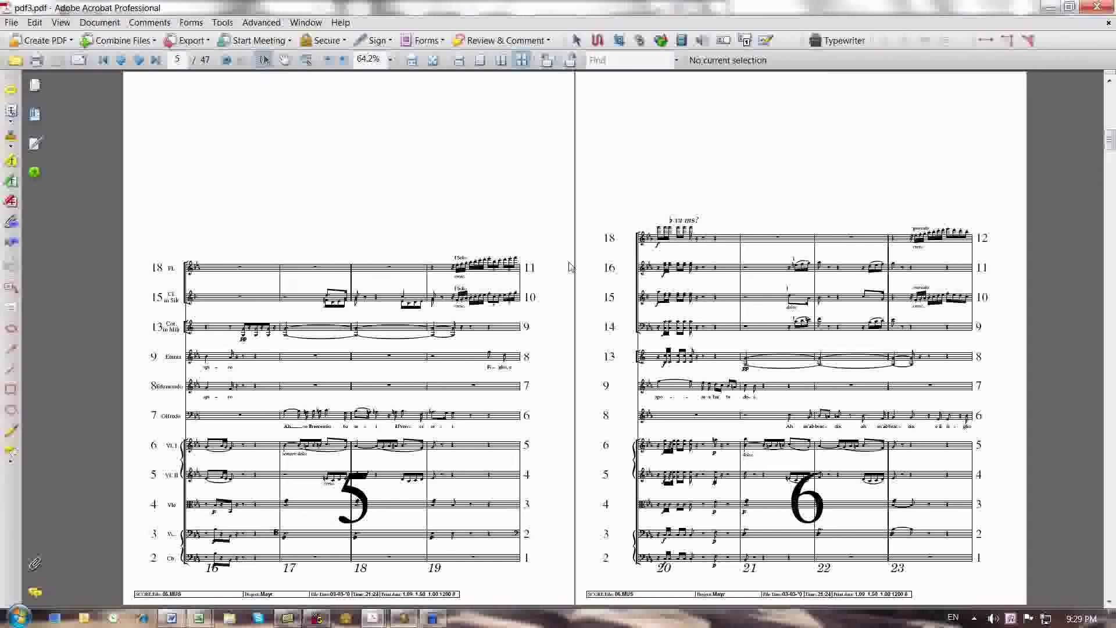
key("Home")
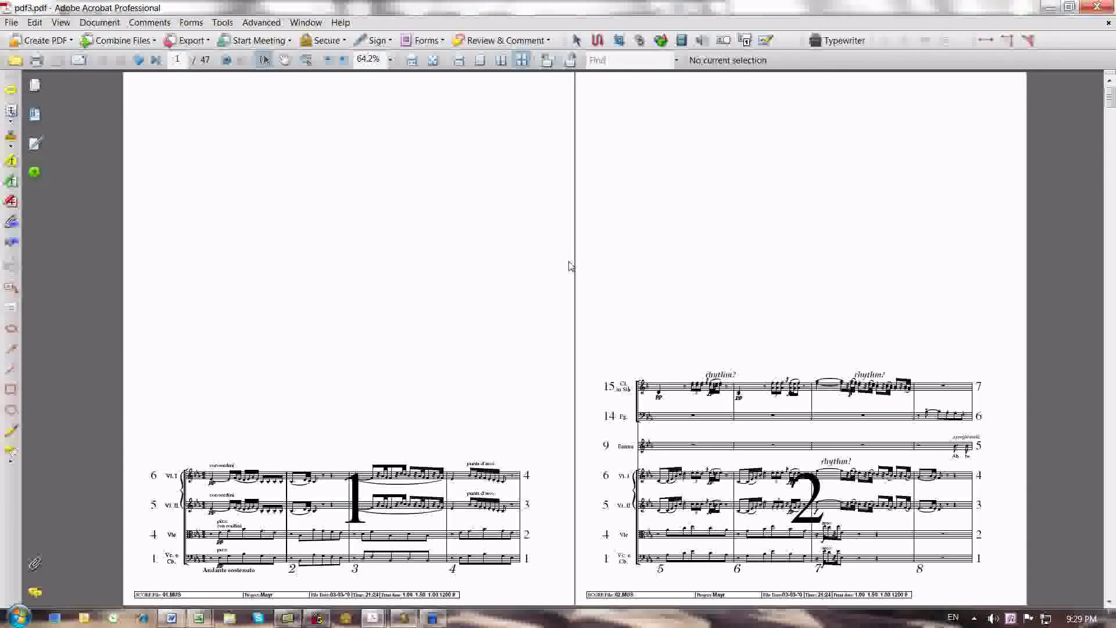
key("Page_Down")
key("Page_Down")
key("Page_Down")
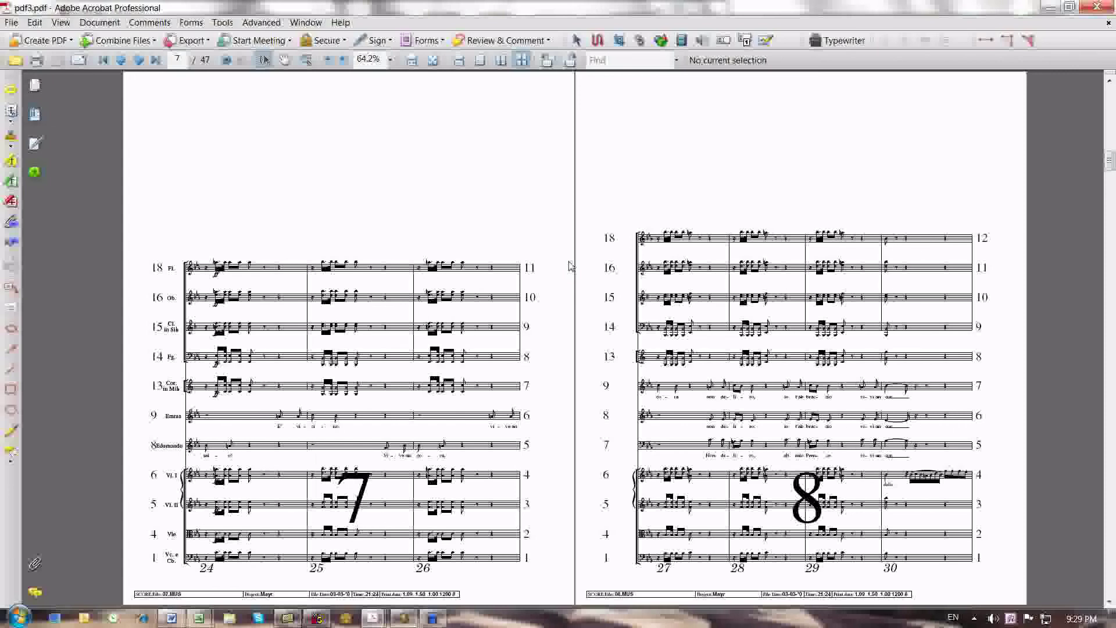
key("Home")
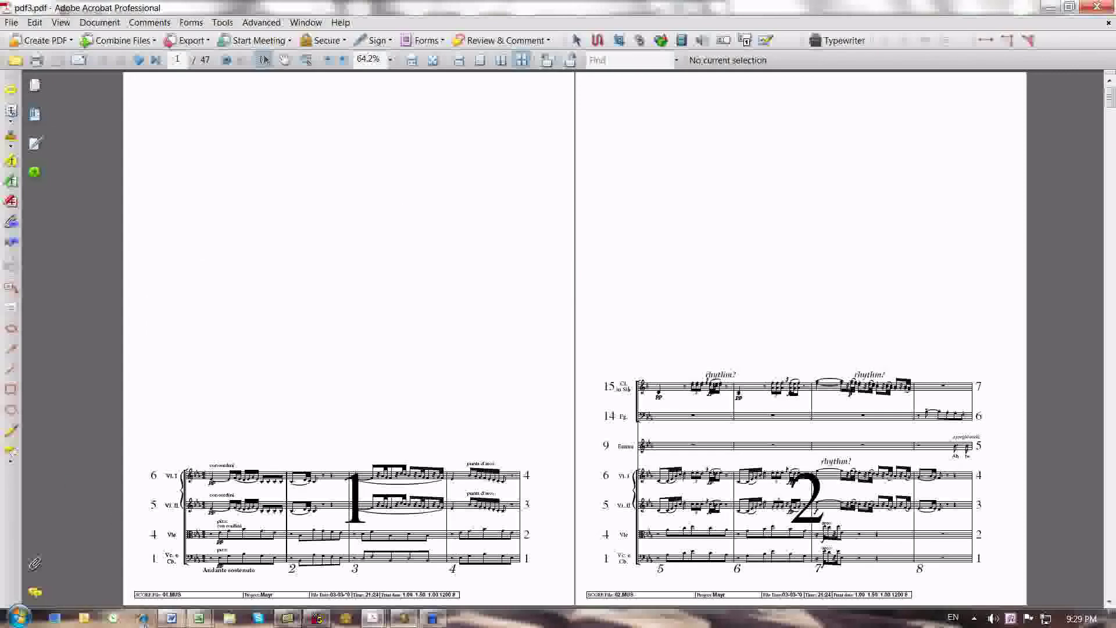
- Switch to Microsoft Word
mouse_move(171, 618)
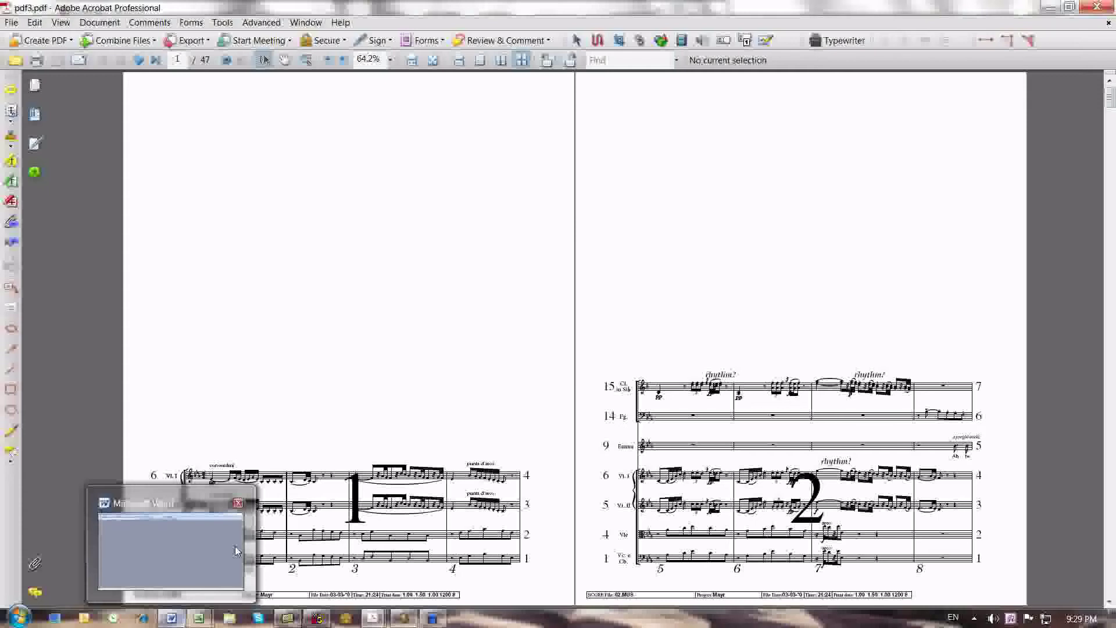
left_click(172, 619)
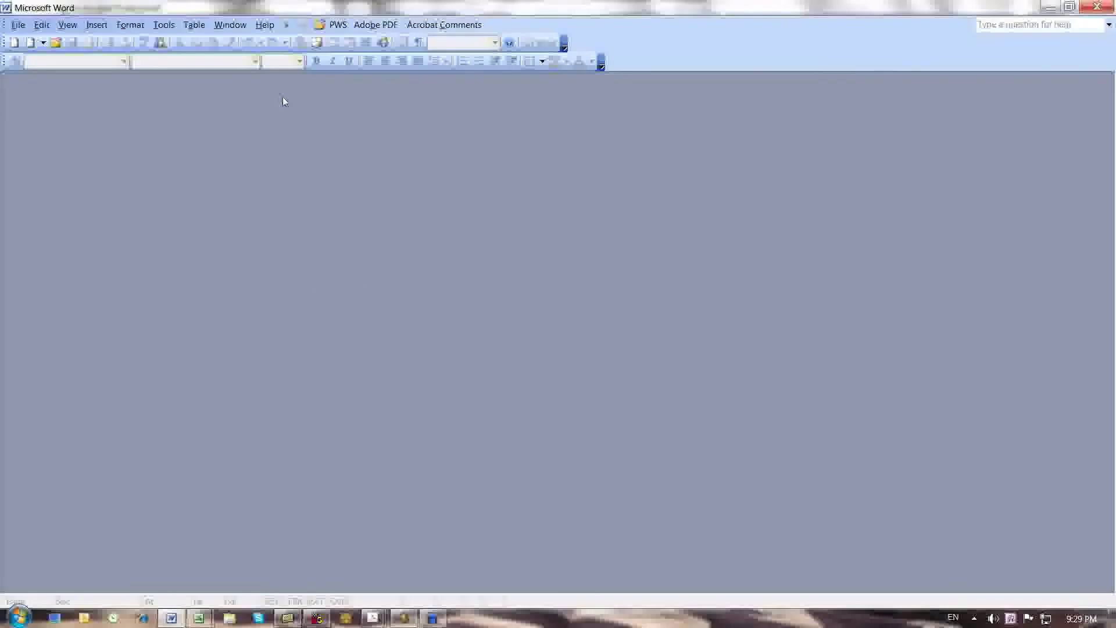
- Try to run the E_retain_only_COM_files macro, and close the Visual Basic debugger
left_click(286, 24)
left_click(573, 291)
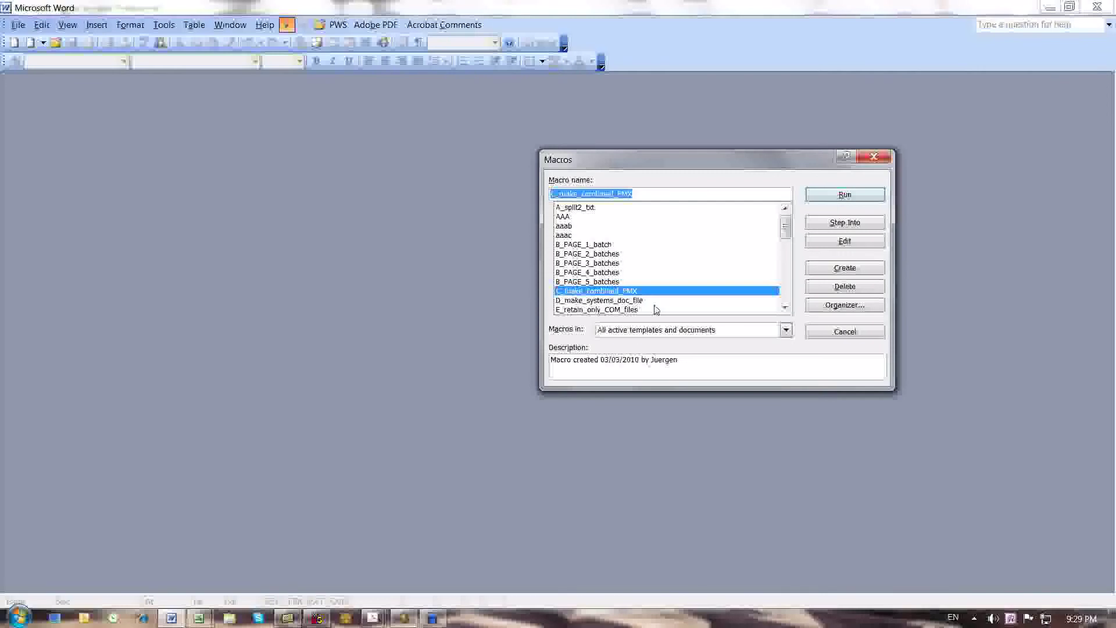
left_click(604, 311)
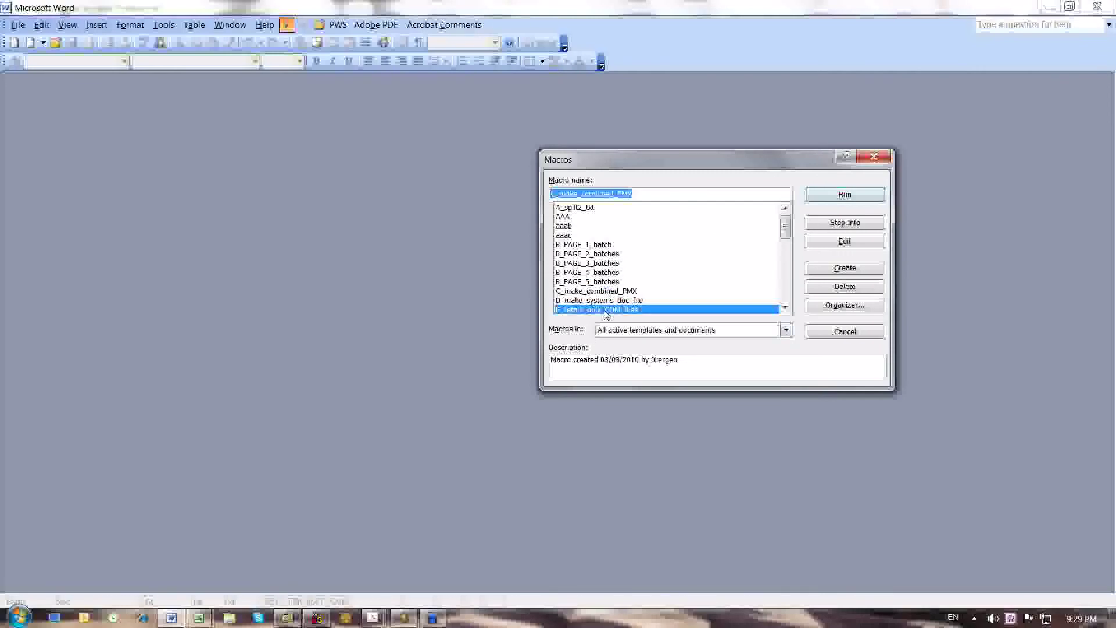
left_click(830, 196)
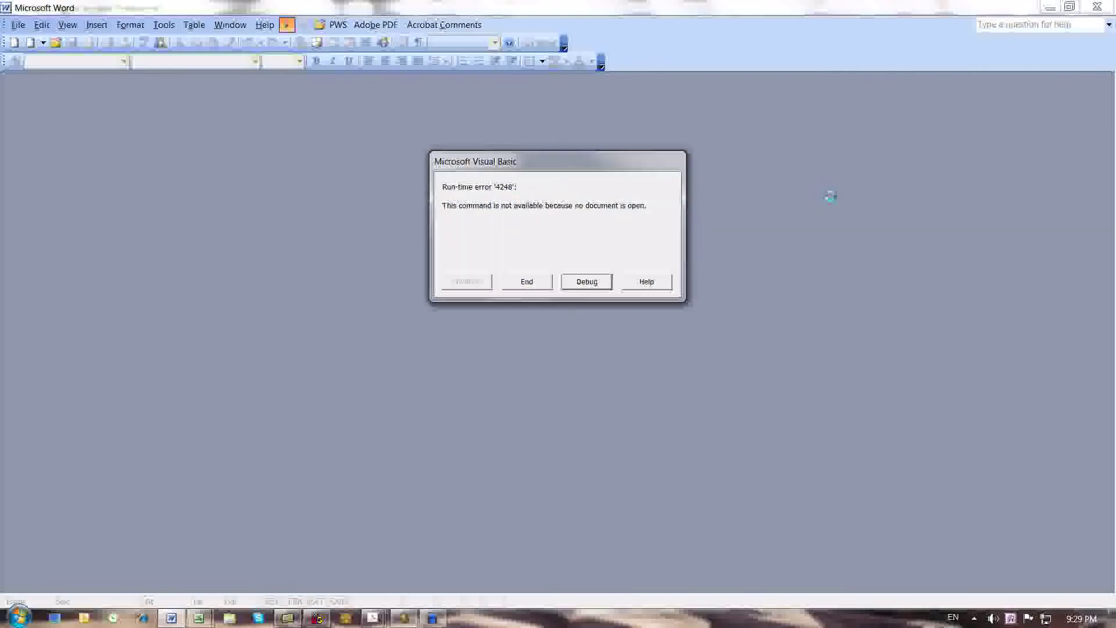
left_click(588, 284)
left_click(1104, 71)
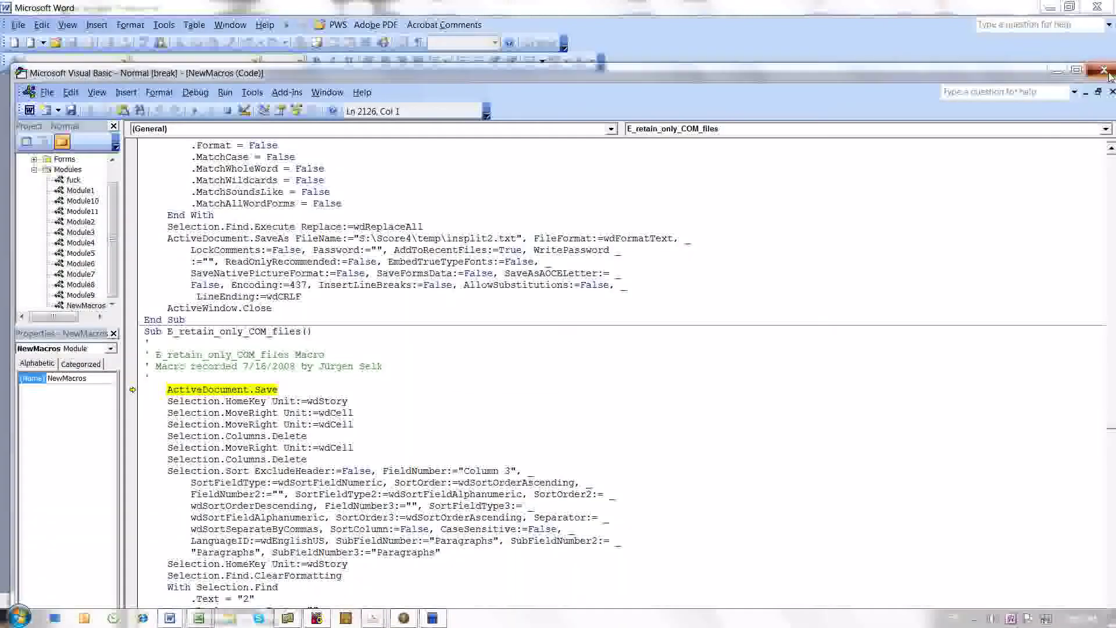
left_click(504, 365)
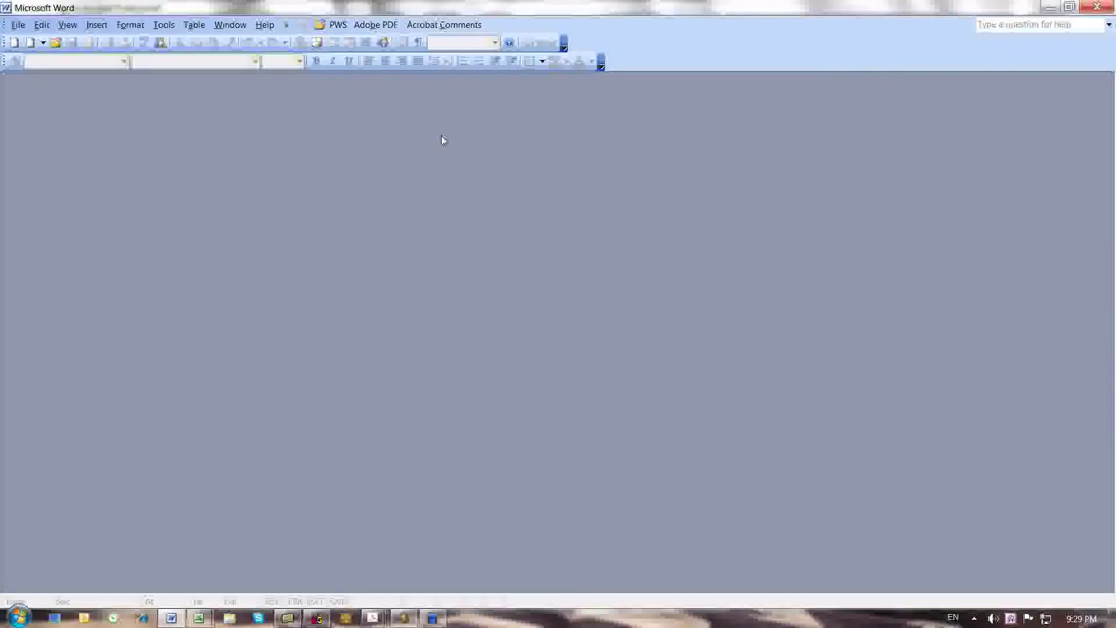
- Run the macro that generates the systems.doc table of MUS files
left_click(286, 24)
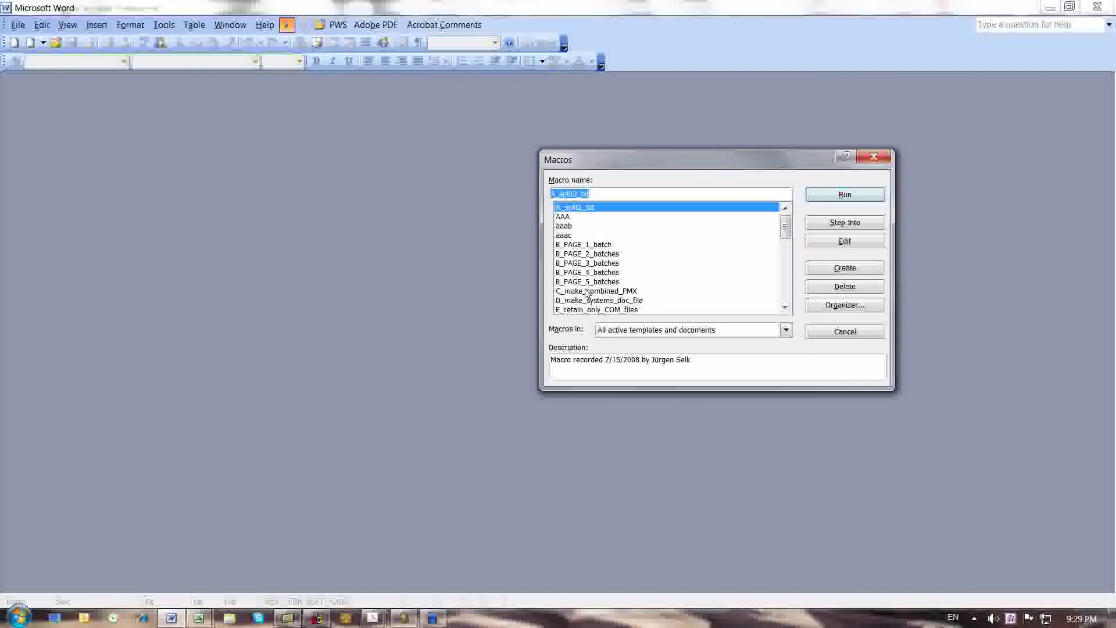
left_click(586, 291)
left_click(842, 195)
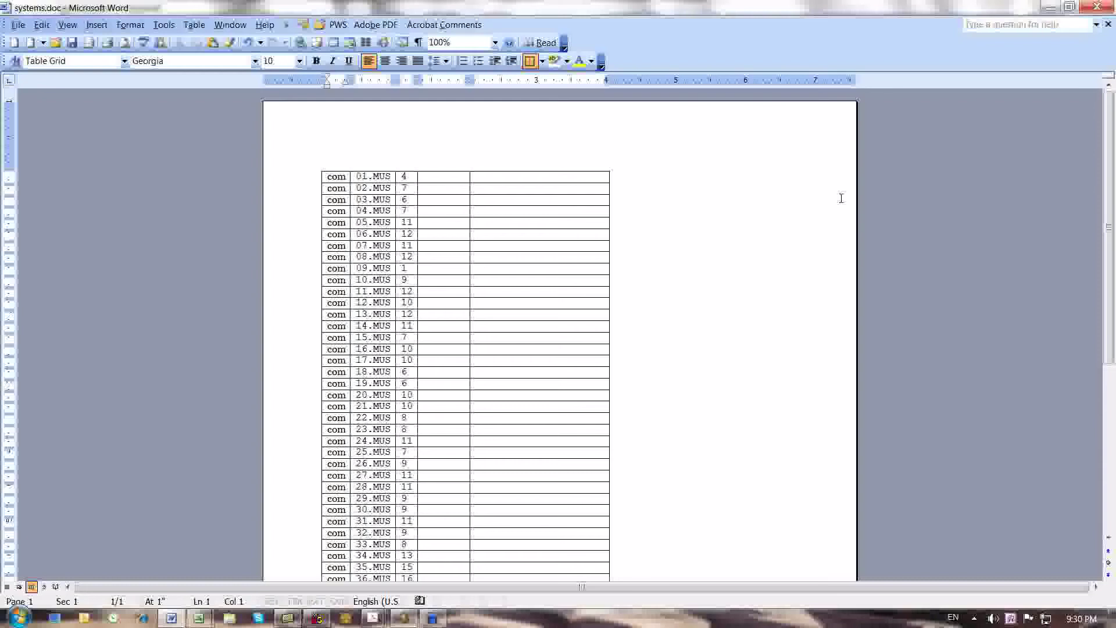
- Review the whole systems.doc table, highlighting the MUS file name column, the com column and the number column in turn
scroll(836, 238, "down", 9)
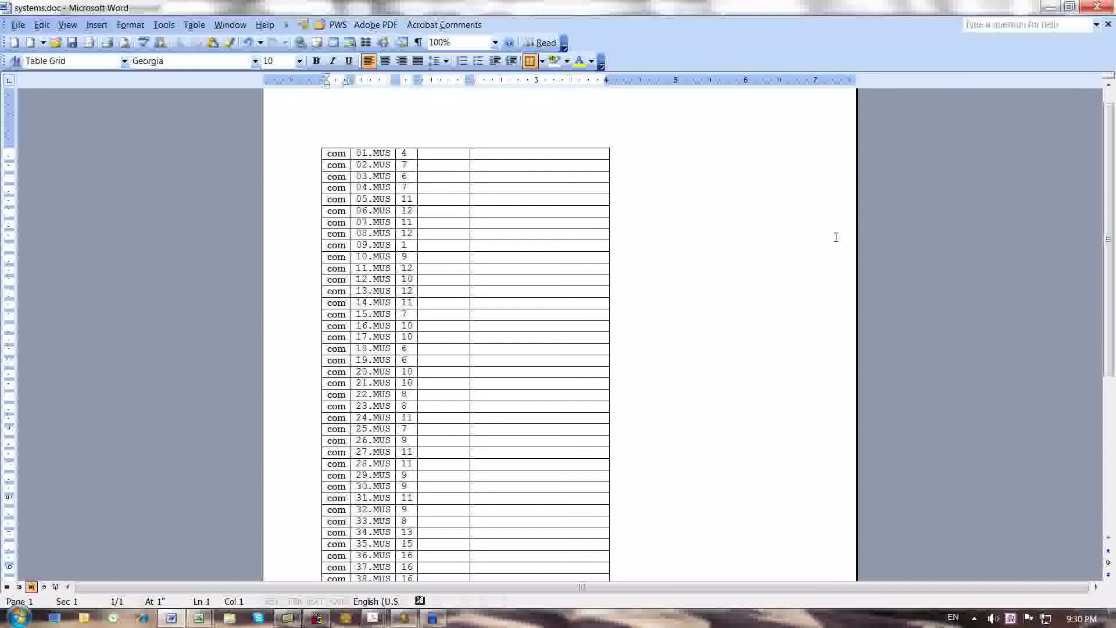
scroll(844, 282, "up", 9)
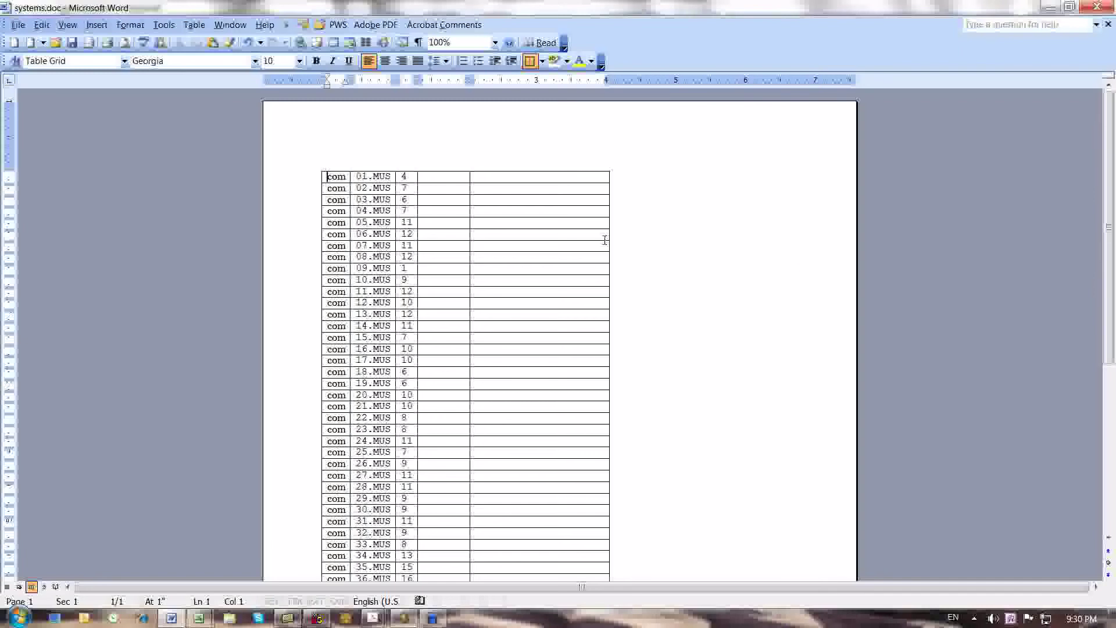
left_click(374, 144)
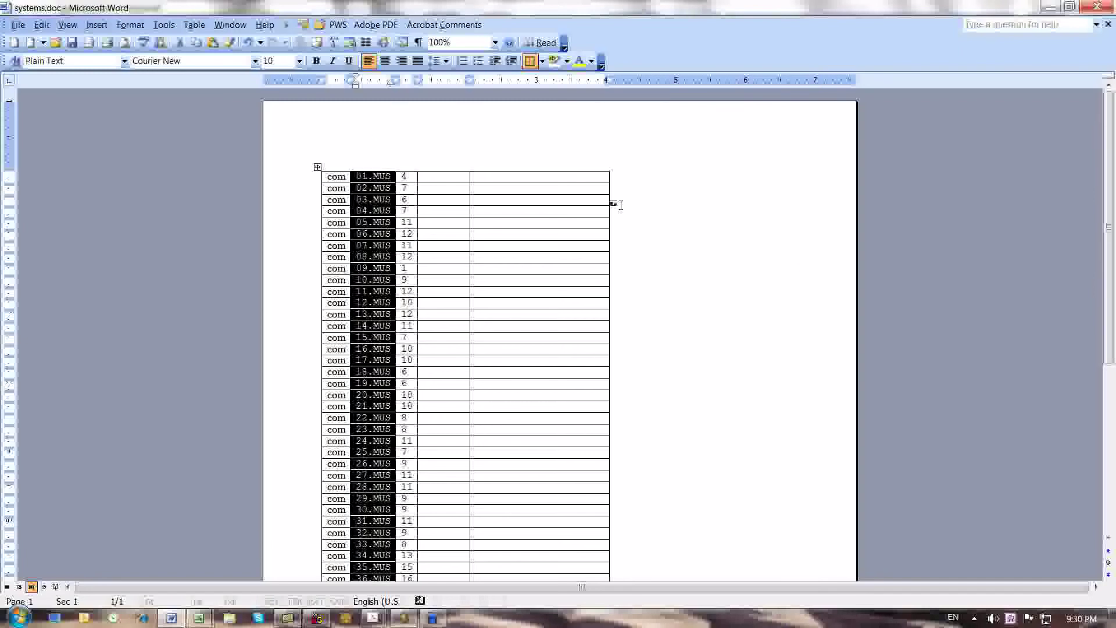
scroll(616, 203, "down", 8)
scroll(634, 211, "up", 1)
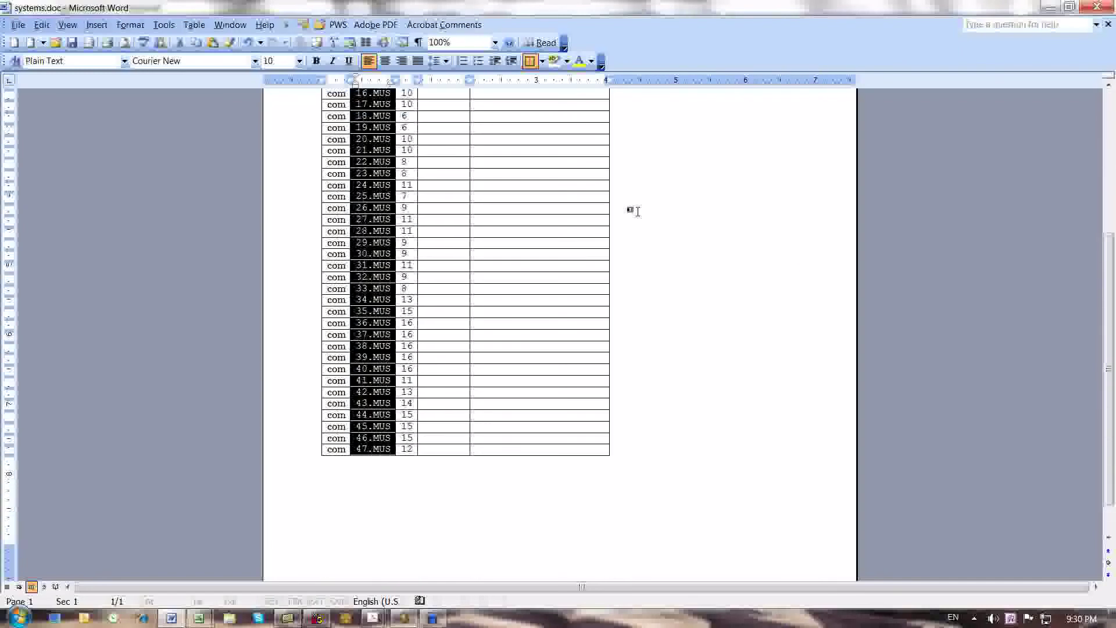
scroll(473, 464, "up", 6)
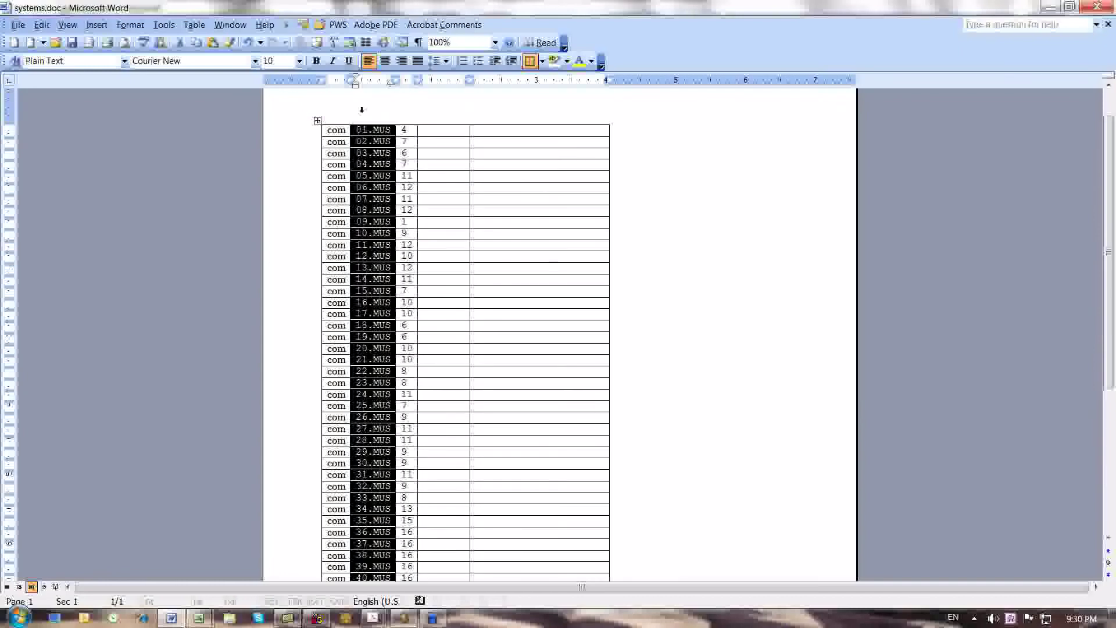
left_click(338, 111)
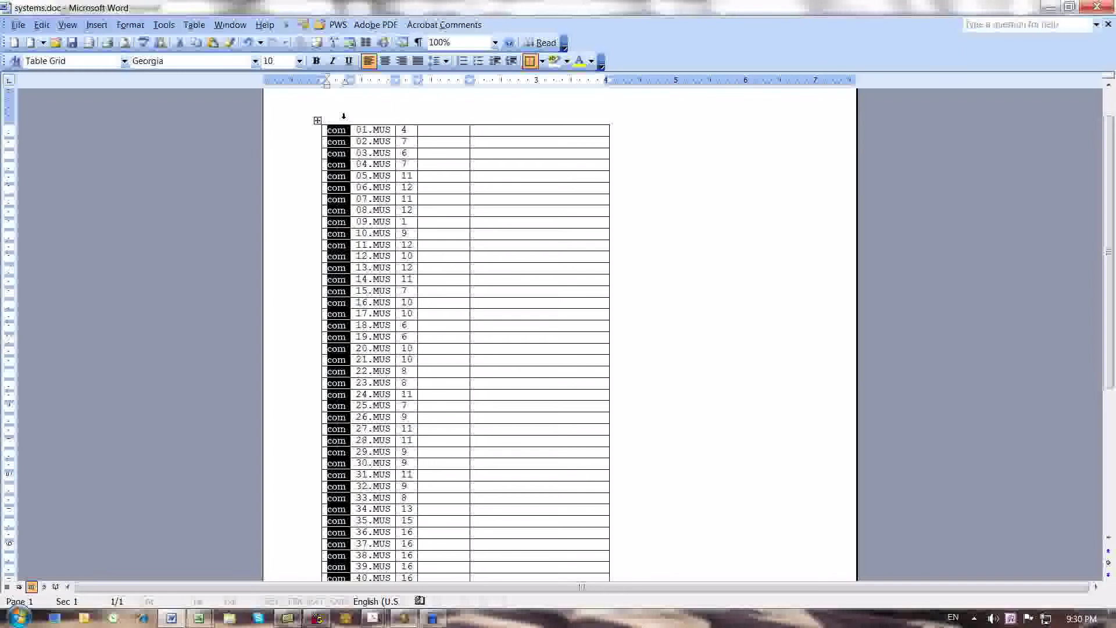
left_click(405, 115)
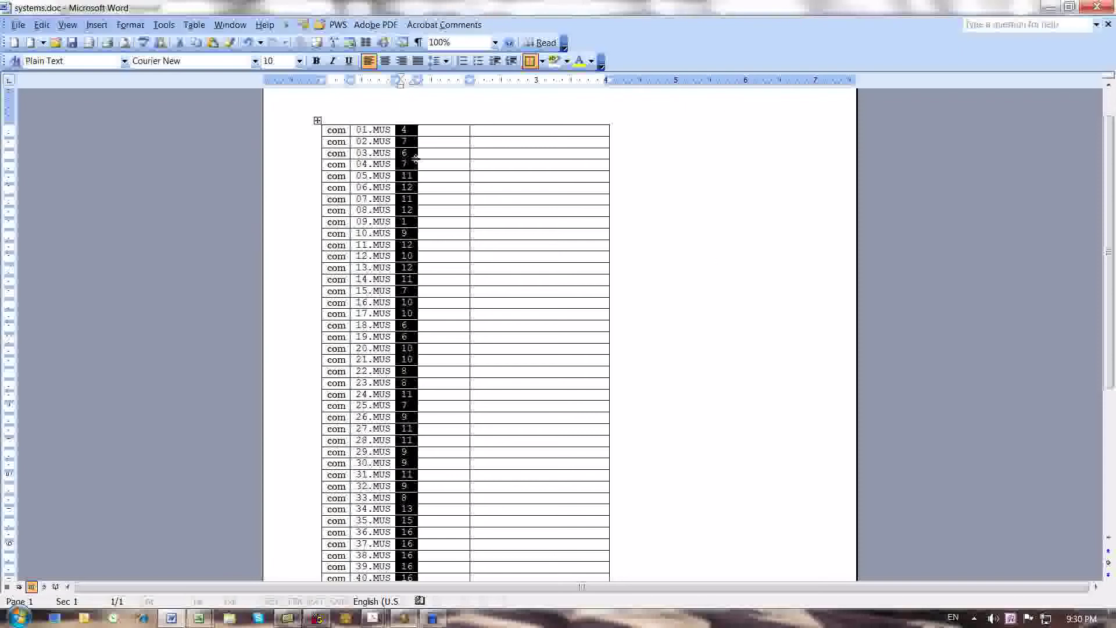
- Check the number entries row by row in the third column, from 01.MUS through 09.MUS
left_click(411, 130)
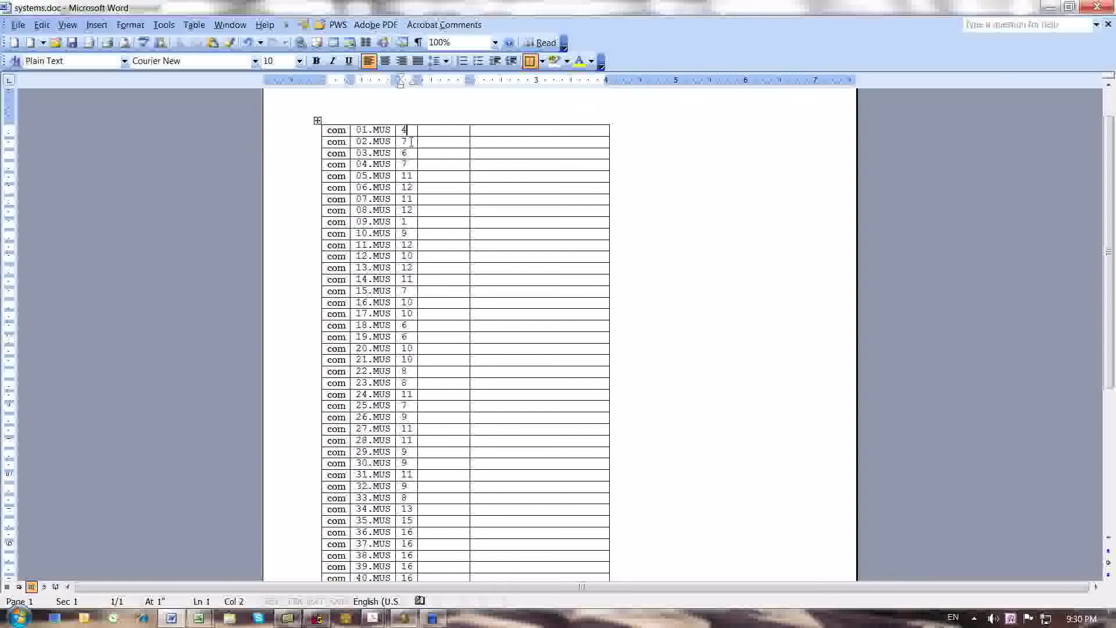
left_click(397, 154)
left_click(397, 165)
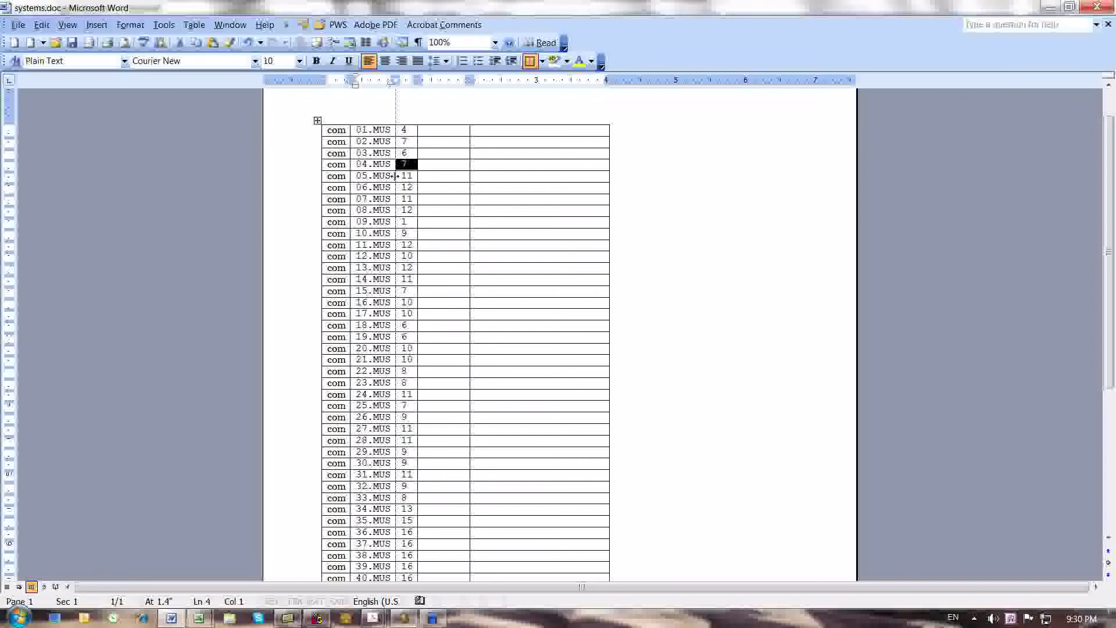
left_click(399, 176)
left_click(398, 188)
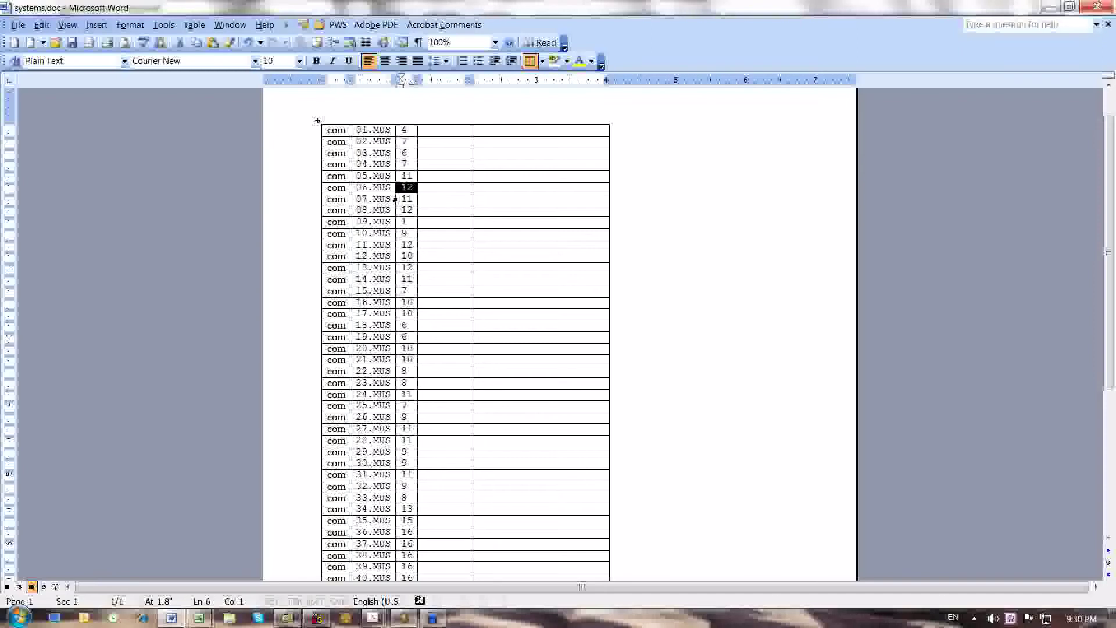
left_click(397, 200)
left_click(398, 212)
left_click(399, 223)
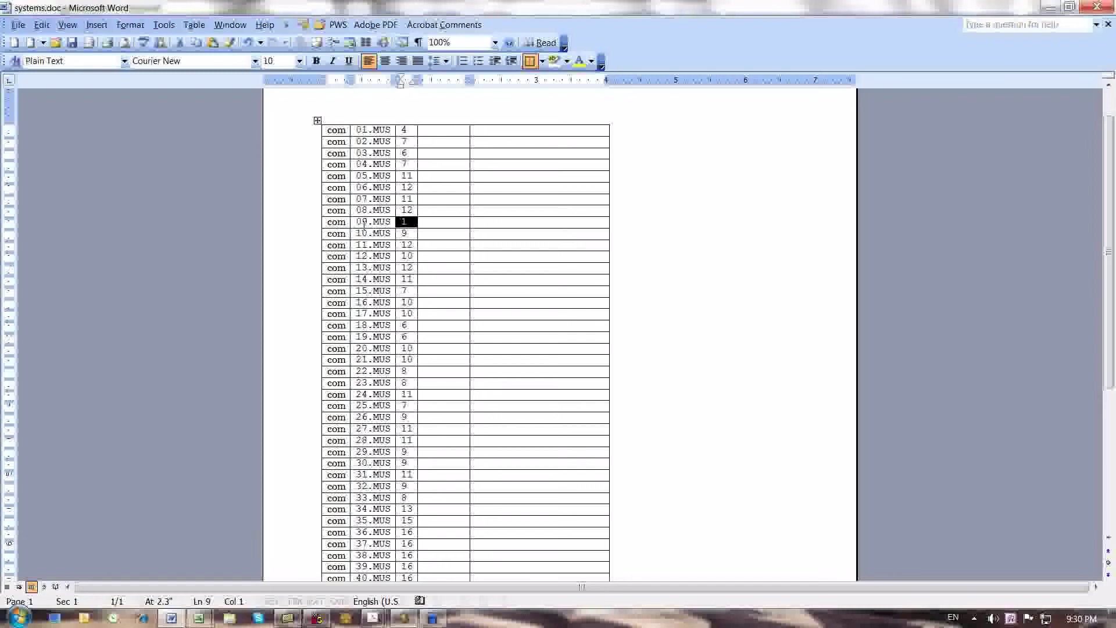
- Look through the rest of the table down to 47.MUS and highlight the third column of numbers
scroll(516, 218, "down", 5)
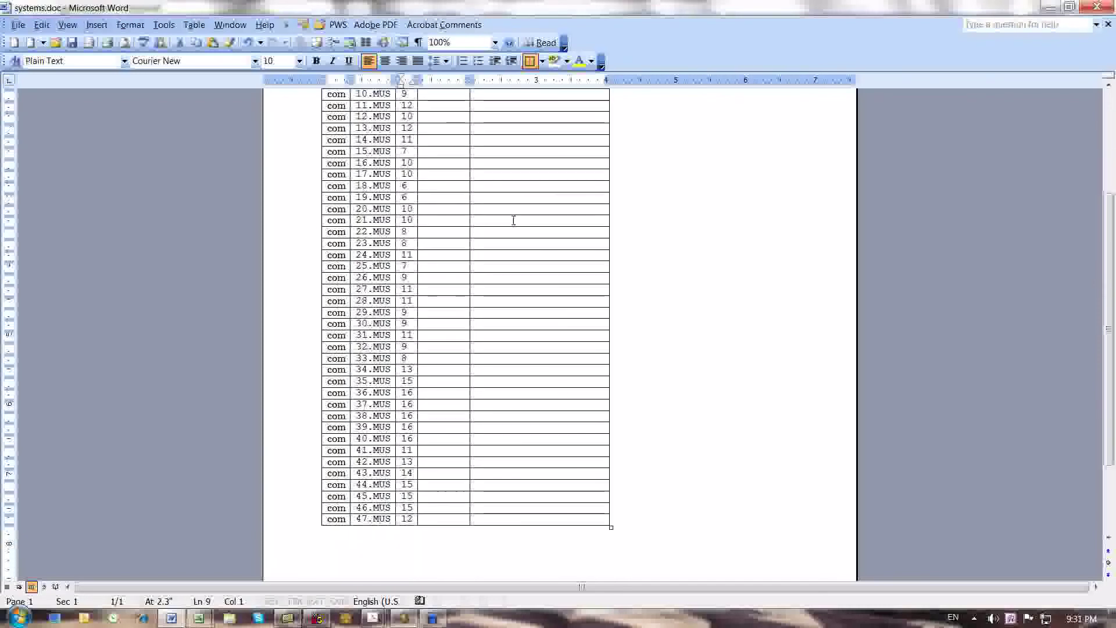
scroll(516, 219, "up", 6)
left_click(408, 157)
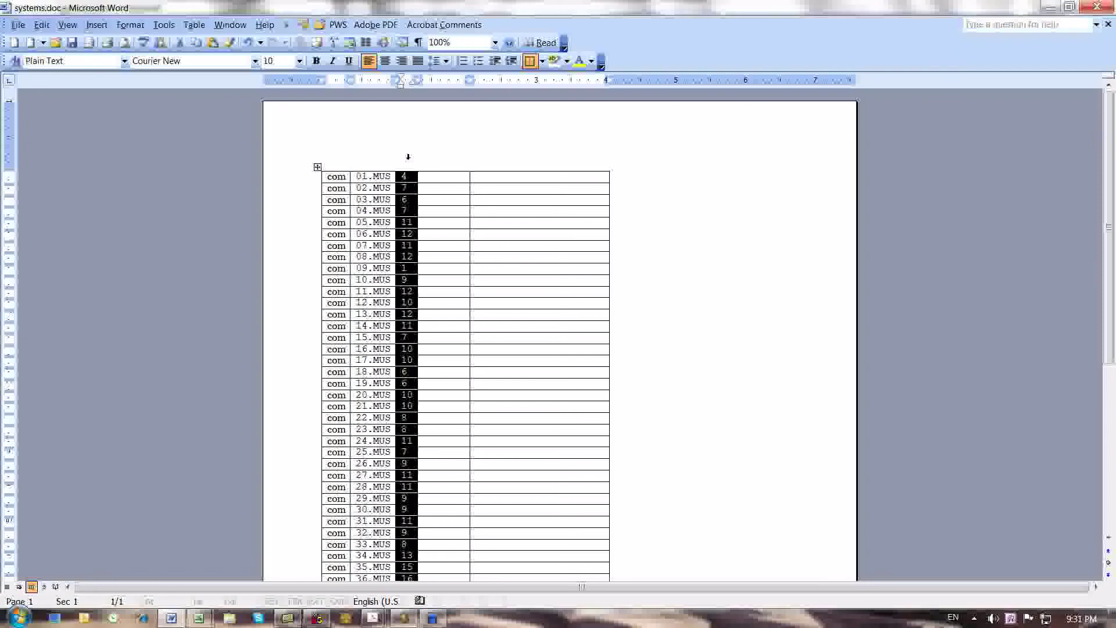
left_click(530, 185)
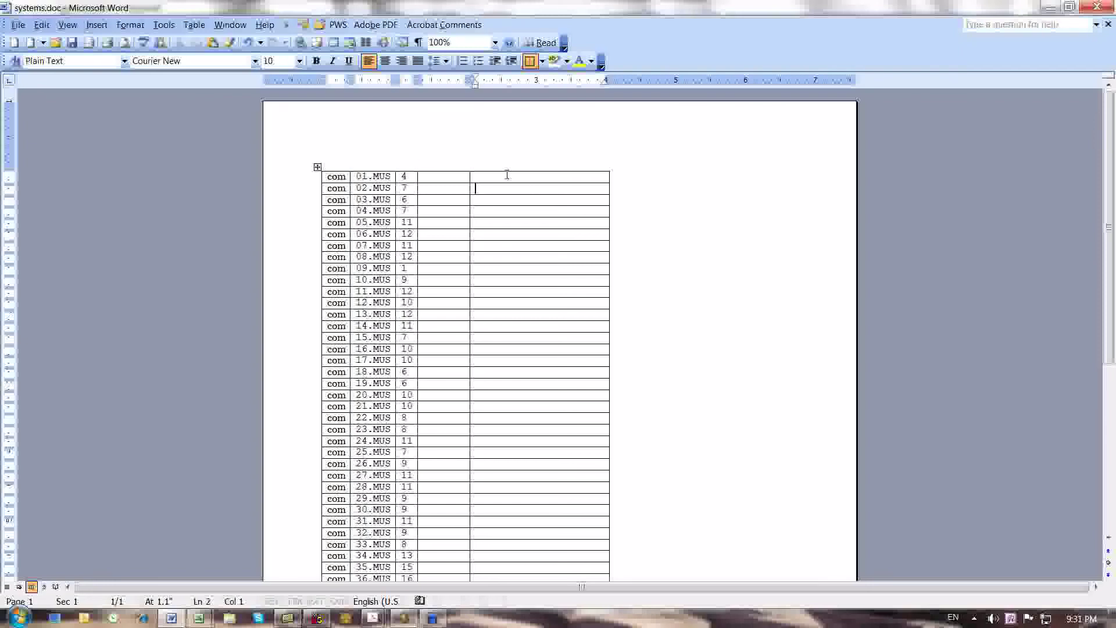
left_click(402, 163)
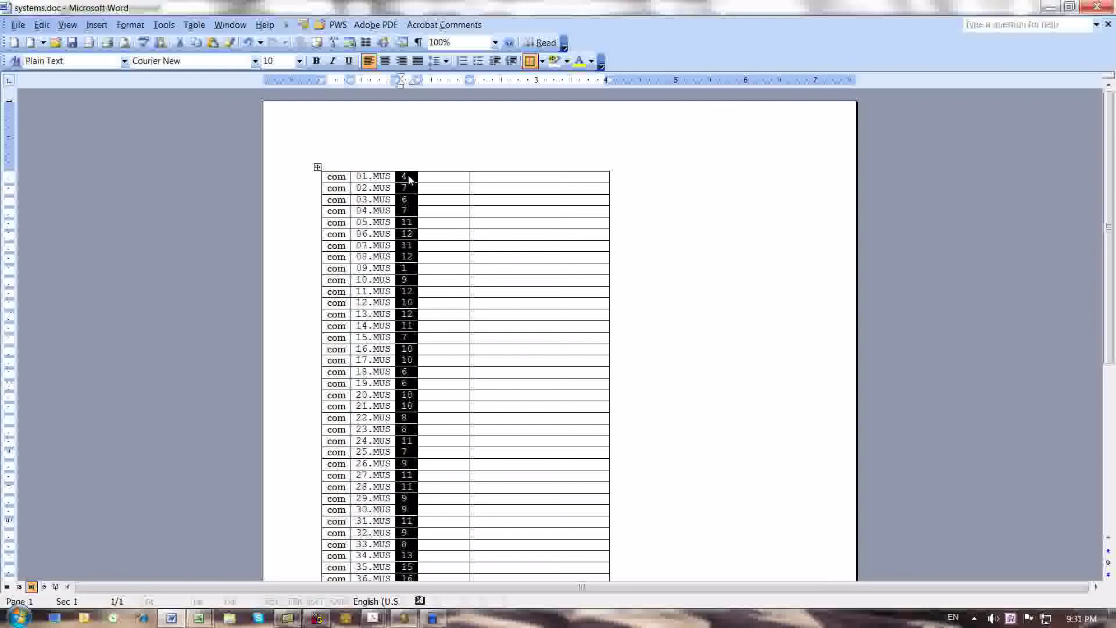
left_click(408, 179)
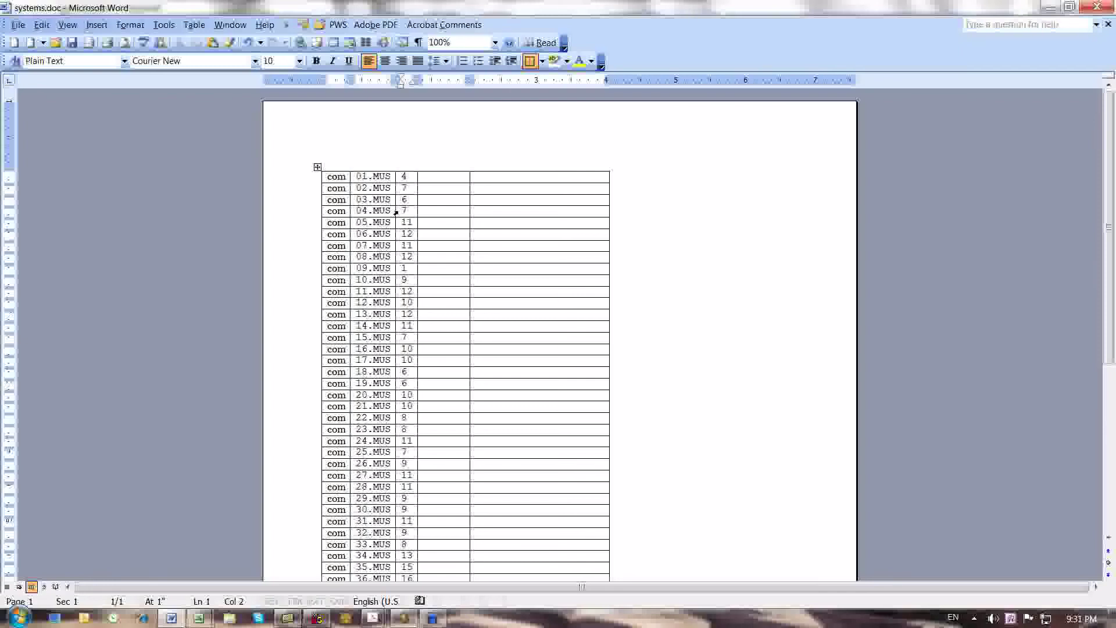
- In the empty fourth column, enter 3 for 01.MUS and 2 for each of 04.MUS, 06.MUS and 08.MUS
left_click(453, 175)
type("3")
key("Down")
key("Down")
key("Down")
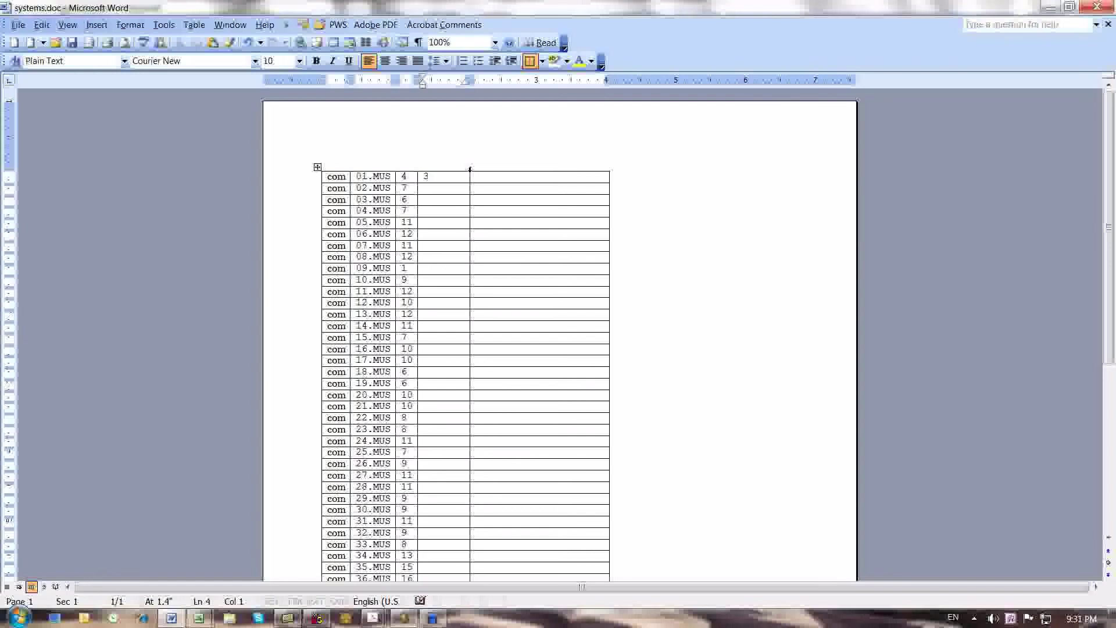
type("2")
key("Down")
key("Down")
type("2")
key("Down")
key("Down")
type("2")
- Enter 2 in the fourth column on every second row from 10.MUS through 32.MUS
left_click(423, 279)
type("2")
key("Down")
key("Down")
type("2")
key("Down")
key("Down")
type("2")
key("Down")
key("Down")
type("2")
key("Down")
key("Down")
type("2")
key("Down")
key("Down")
type("2")
key("Down")
key("Down")
type("2")
key("Down")
key("Down")
type("2")
key("Down")
key("Down")
type("2")
key("Down")
key("Down")
type("2")
key("Down")
key("Down")
type("2")
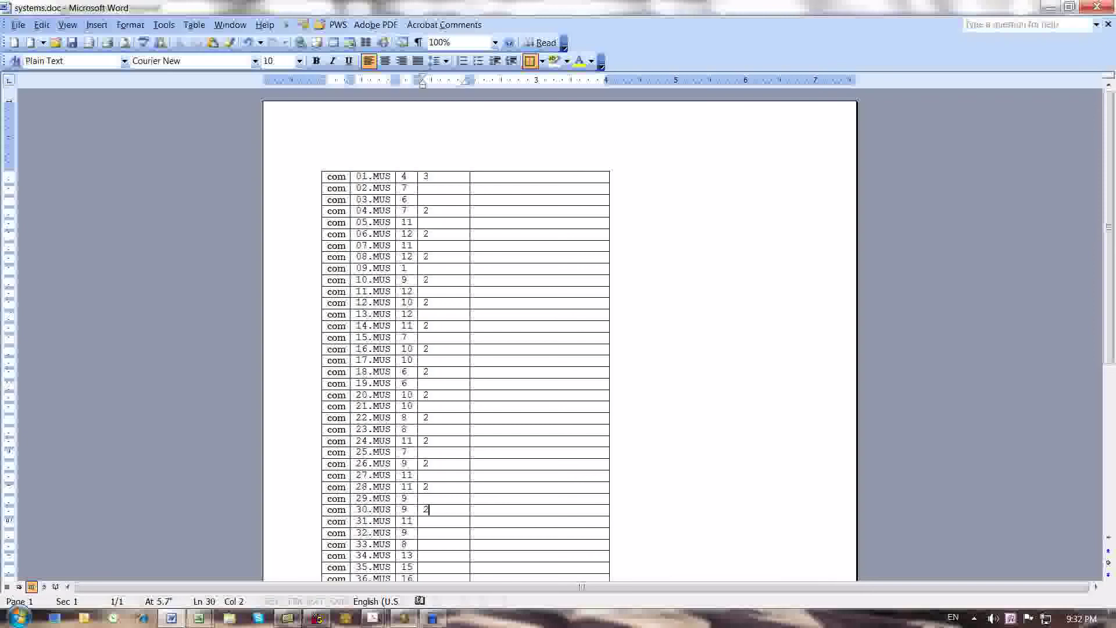
key("Down")
key("Down")
type("2")
- Enter 1 in the fourth column on every row from 34.MUS through 47.MUS
key("Down")
key("Down")
scroll(530, 180, "down", 3)
scroll(529, 180, "down", 2)
type("1")
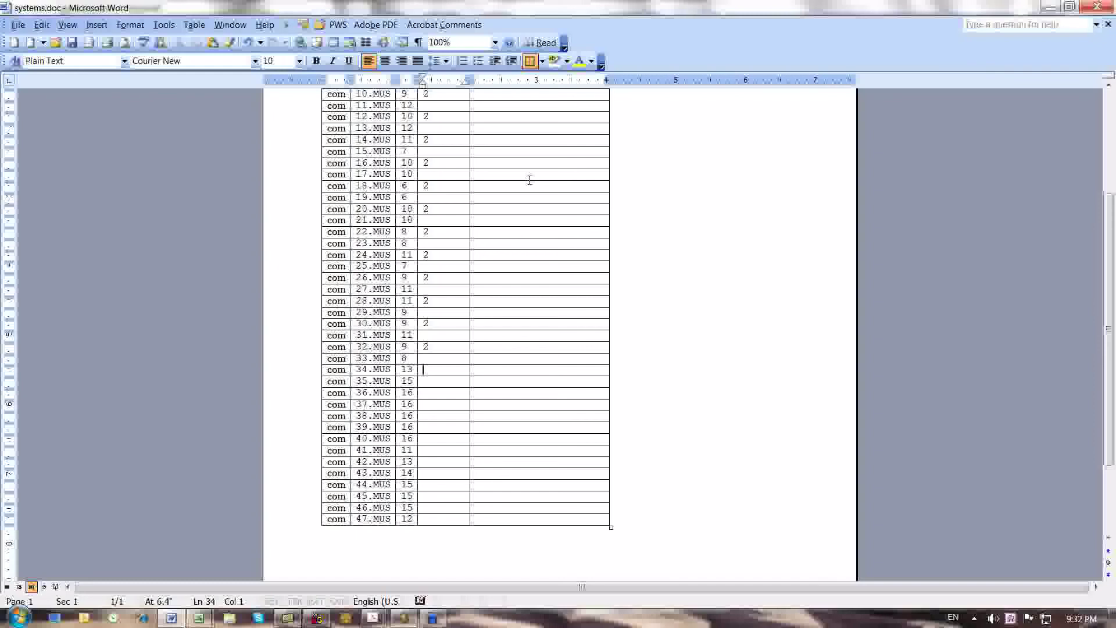
key("Down")
type("1")
key("Down")
key("1")
key("Down")
key("1")
key("Down")
key("1")
key("Down")
key("1")
key("Down")
key("1")
key("Down")
key("1")
key("Down")
key("1")
key("Down")
key("1")
key("Down")
key("1")
key("Down")
key("1")
key("Down")
key("1")
key("Down")
type("1")
- Review the fourth column's entries over the whole table, highlighting the column
scroll(529, 180, "up", 1)
scroll(529, 180, "up", 5)
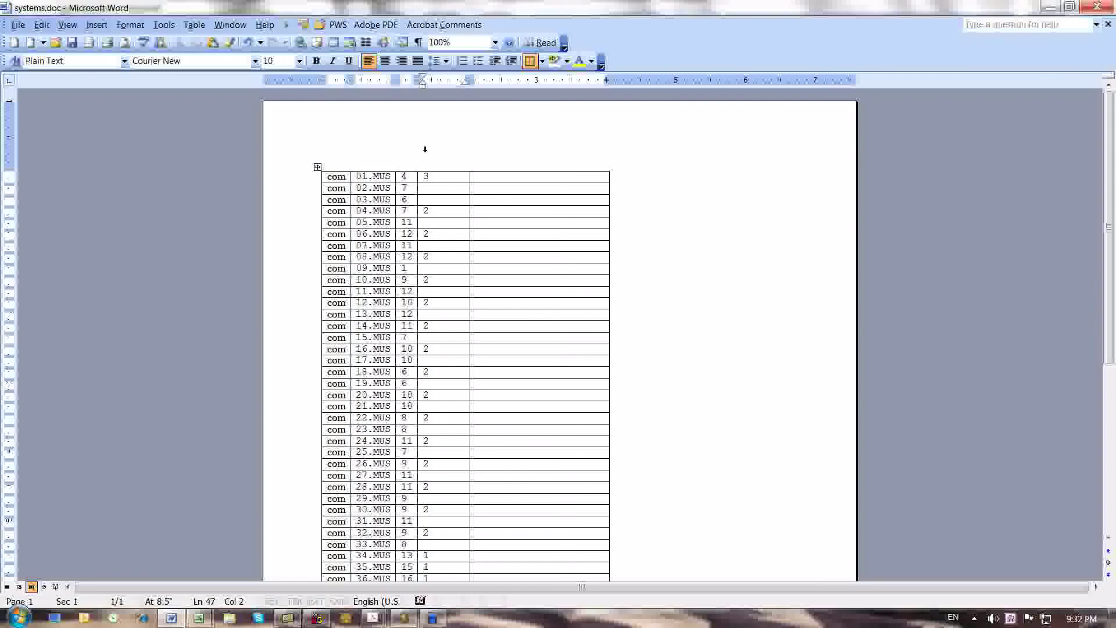
scroll(436, 151, "down", 5)
scroll(436, 151, "up", 5)
left_click(436, 150)
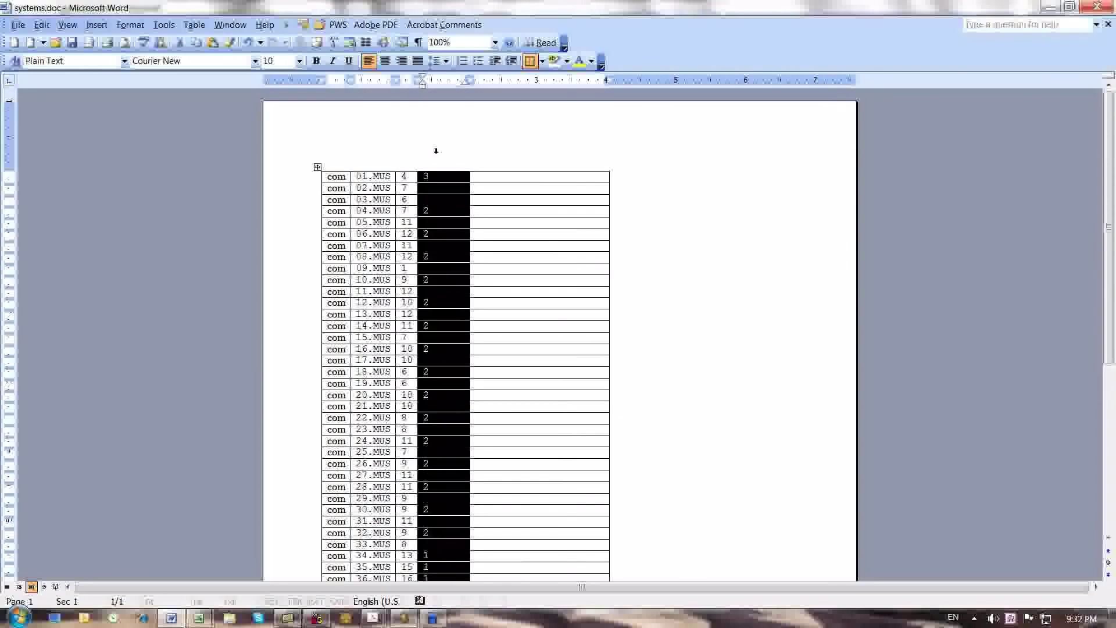
left_click(447, 178)
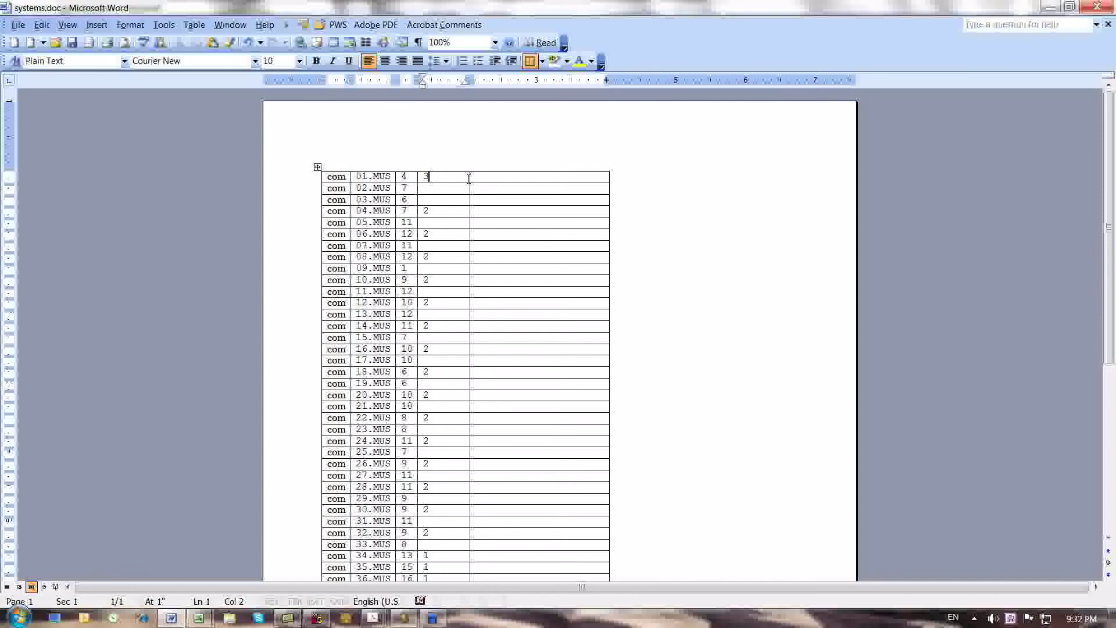
scroll(876, 337, "down", 2)
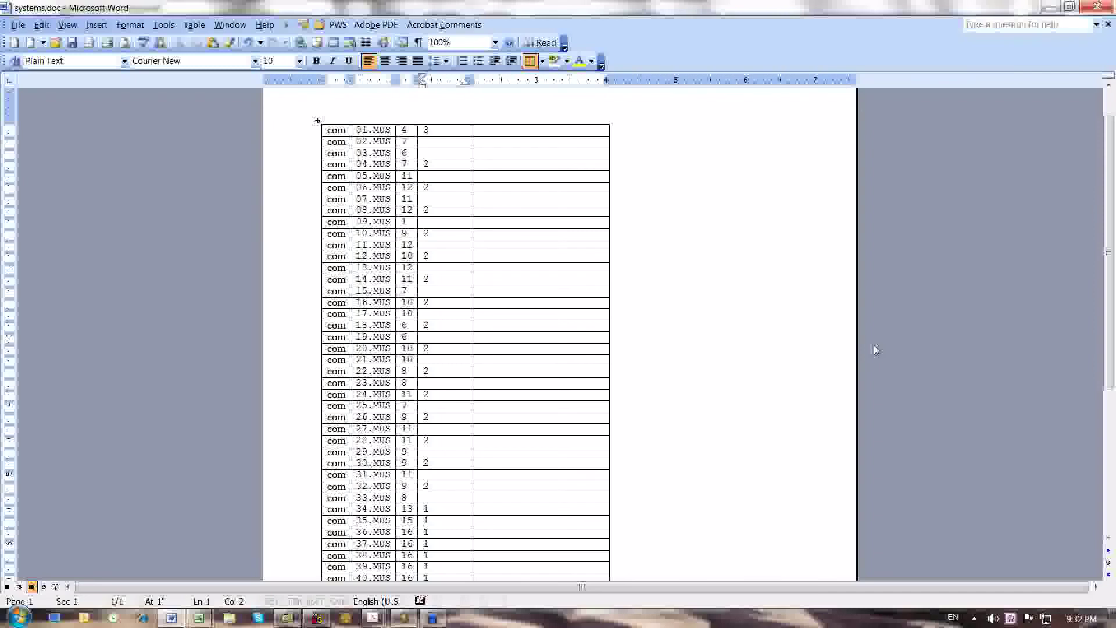
- Run the E_retain_only_COM_files macro, followed by the I_rename_non_sequential_files_in_sequence macro
left_click(287, 24)
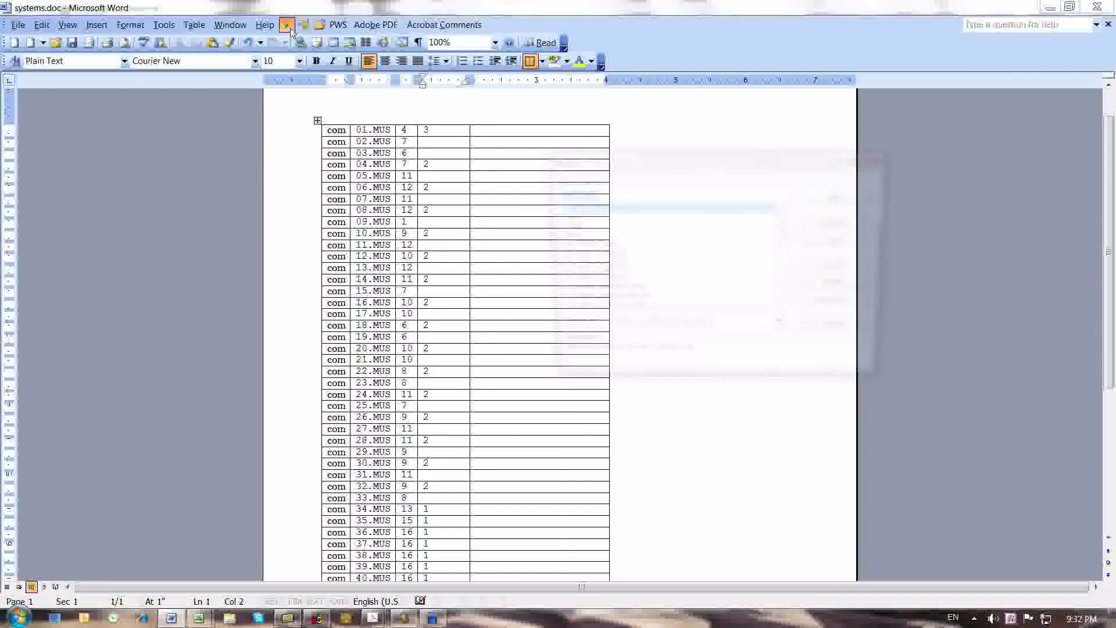
left_click(609, 310)
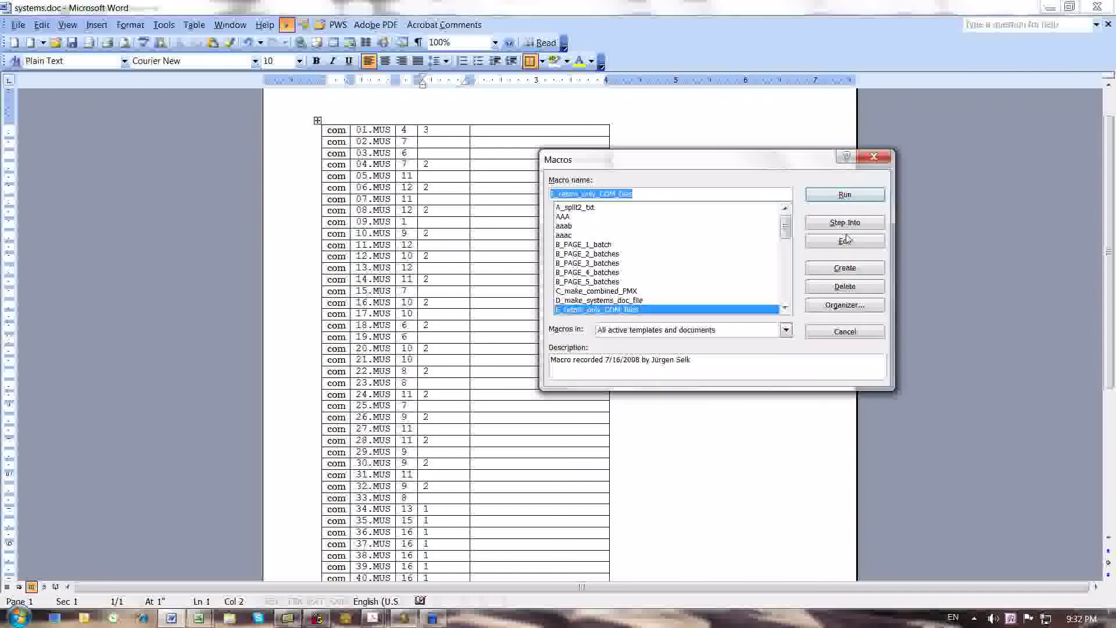
left_click(844, 195)
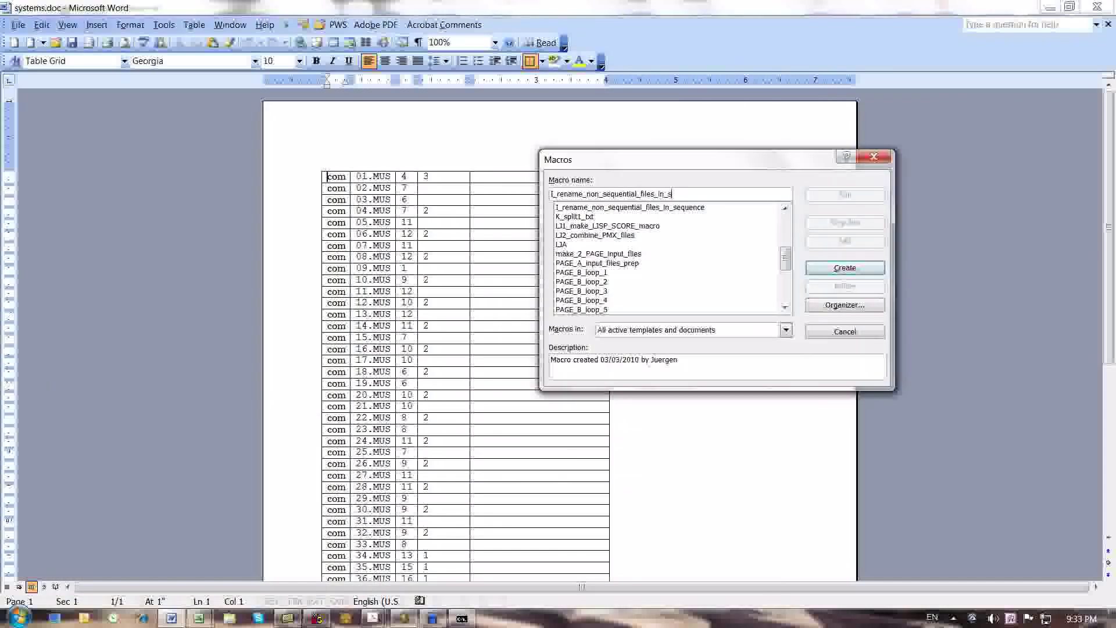
left_click(844, 194)
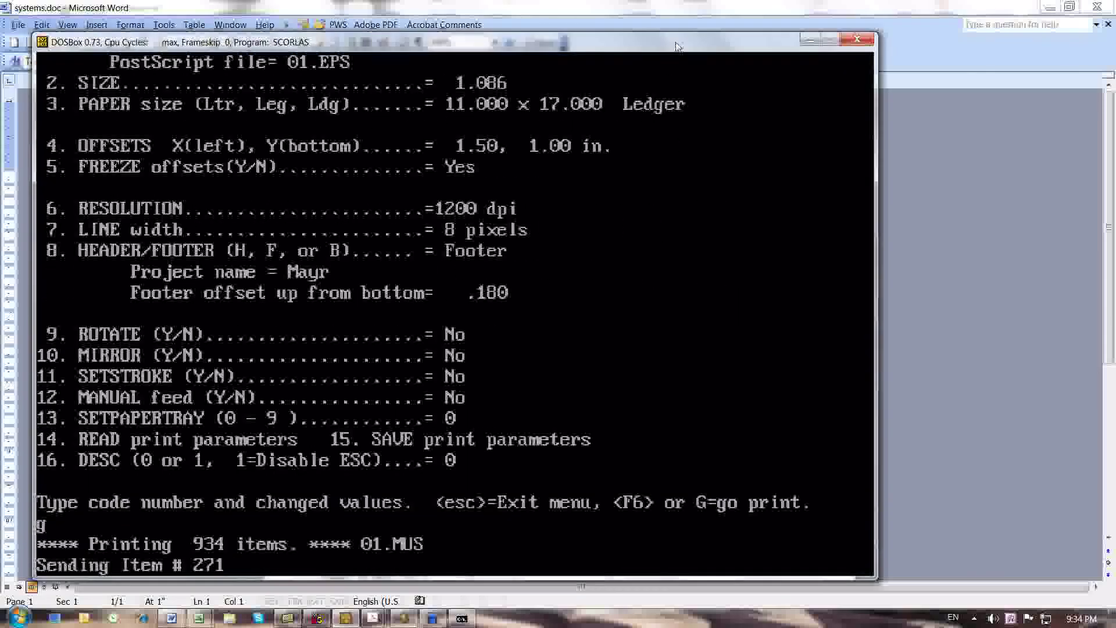
- Close the DOSBox window once the MUS files are printed through 30.EPS, and switch to Acrobat Distiller's pdf4.pdf job
left_click_drag(677, 47, 736, 24)
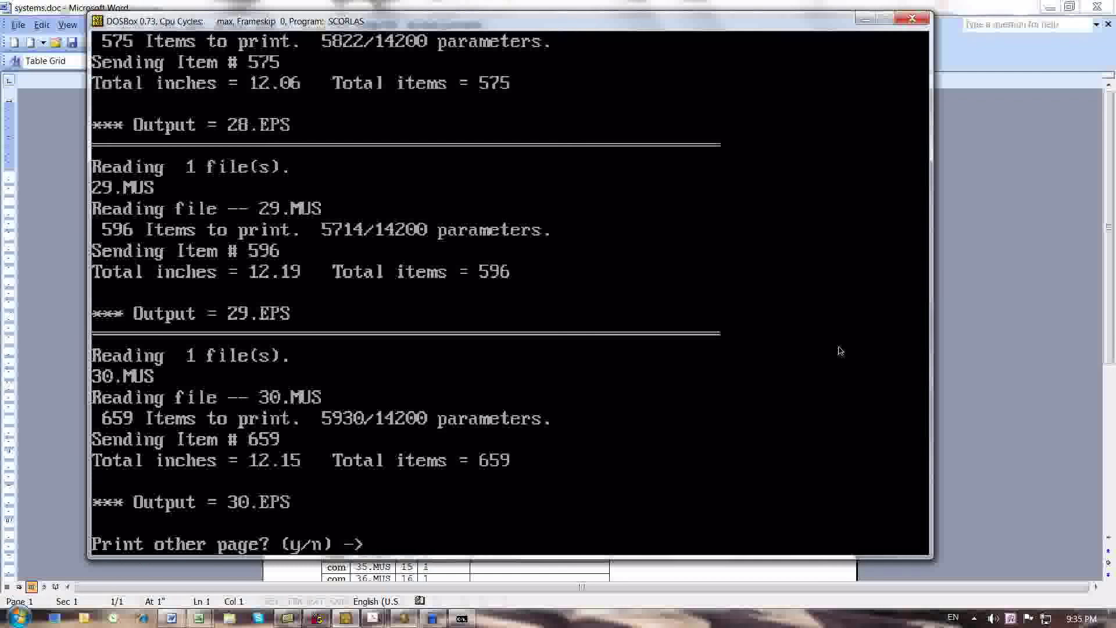
left_click(914, 22)
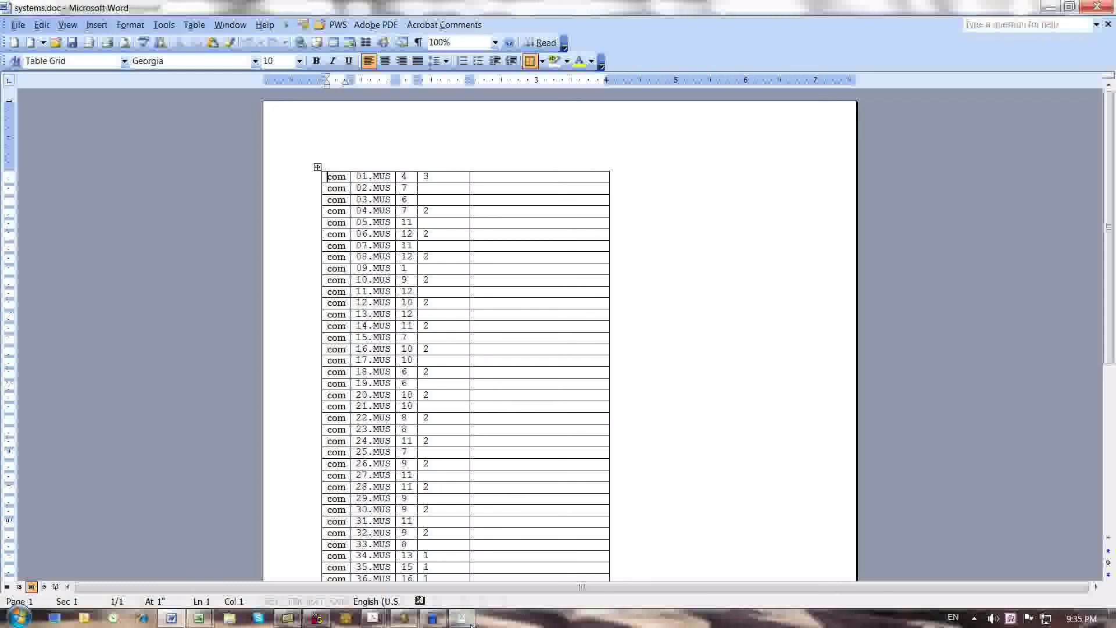
mouse_move(466, 621)
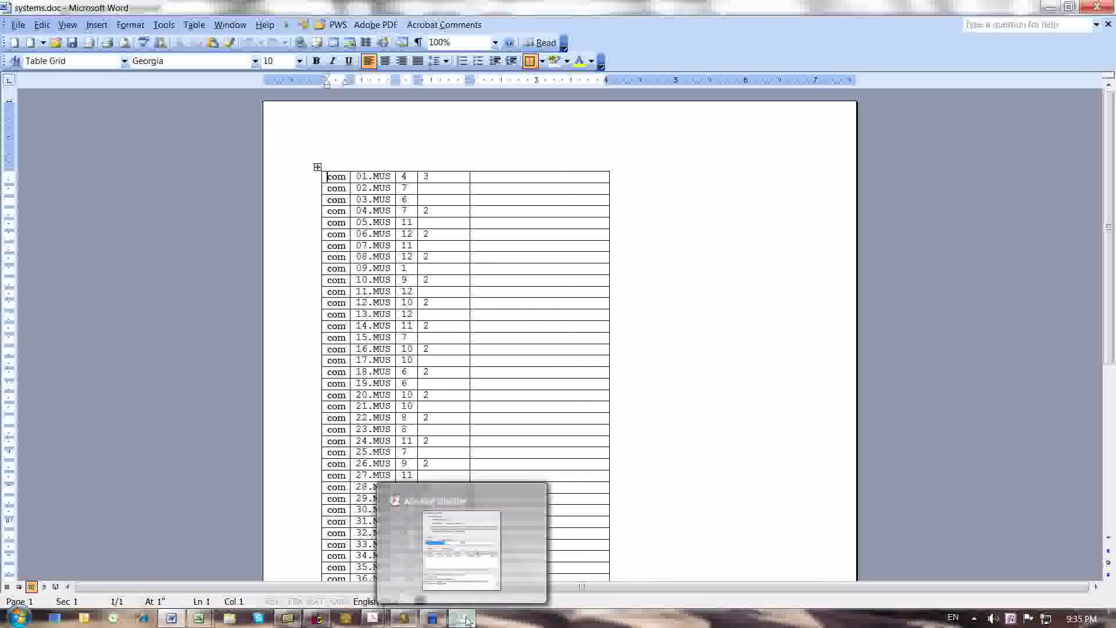
left_click(477, 510)
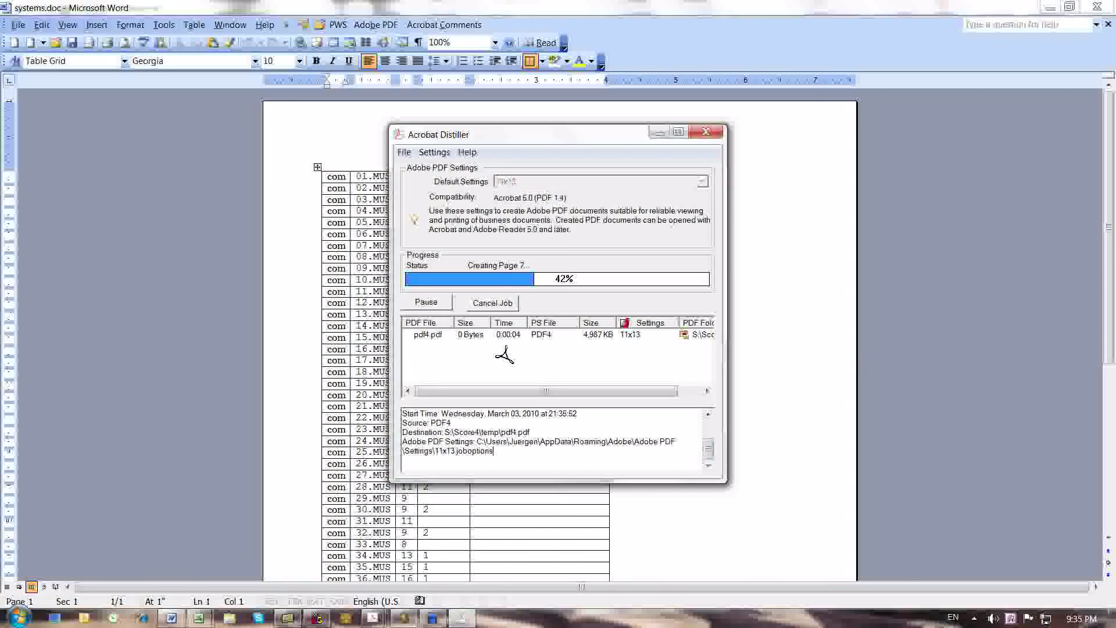